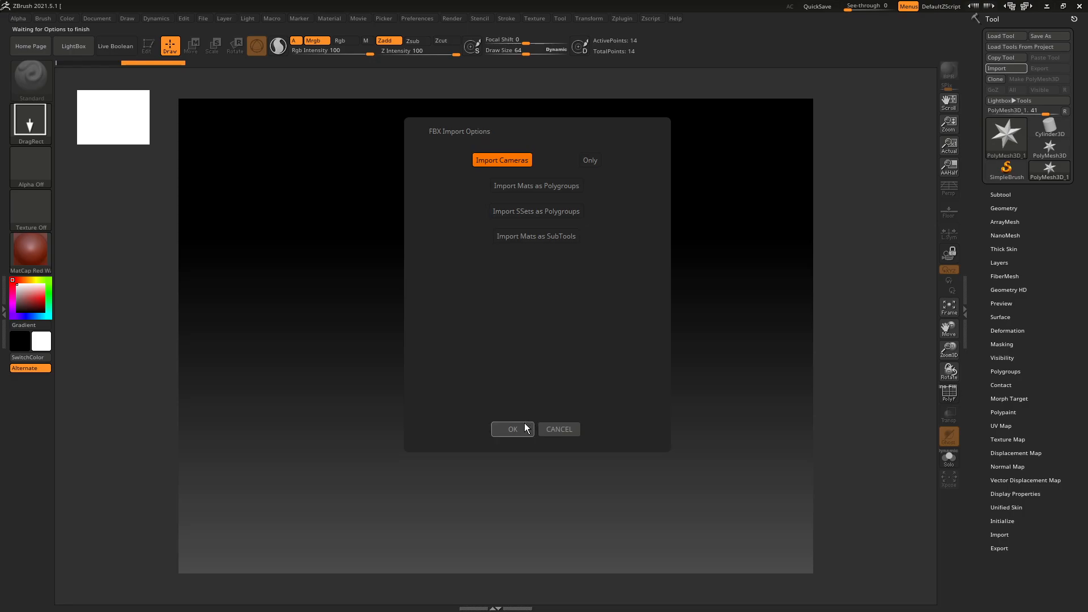
# Import the rock group FBX onto the canvas in Edit mode and convert it to a PolyMesh3D
pyautogui.click(506, 434)
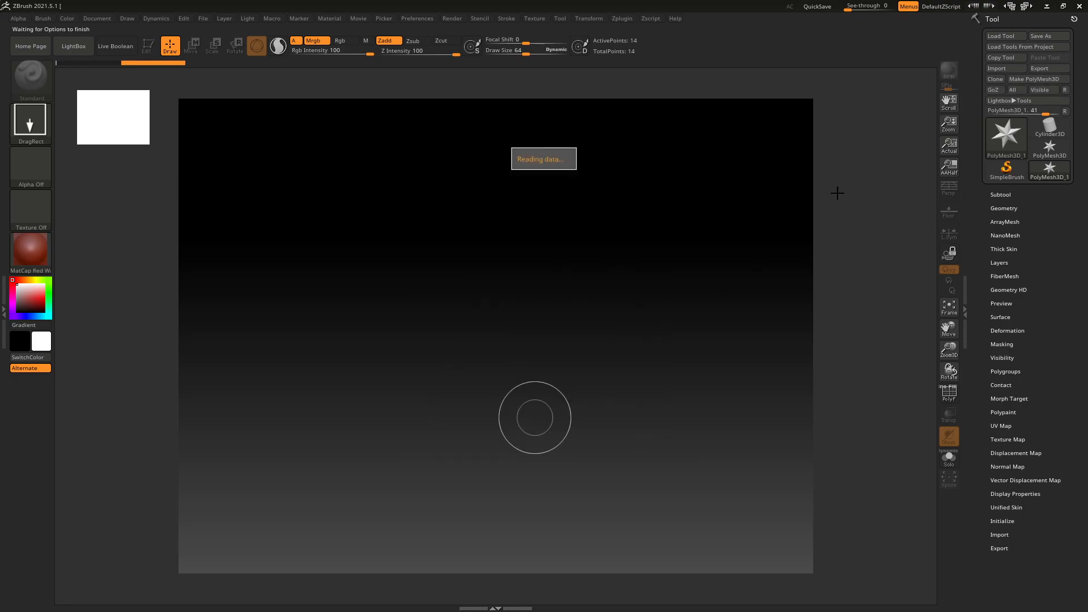
pyautogui.moveTo(491, 406); pyautogui.dragTo(491, 577)
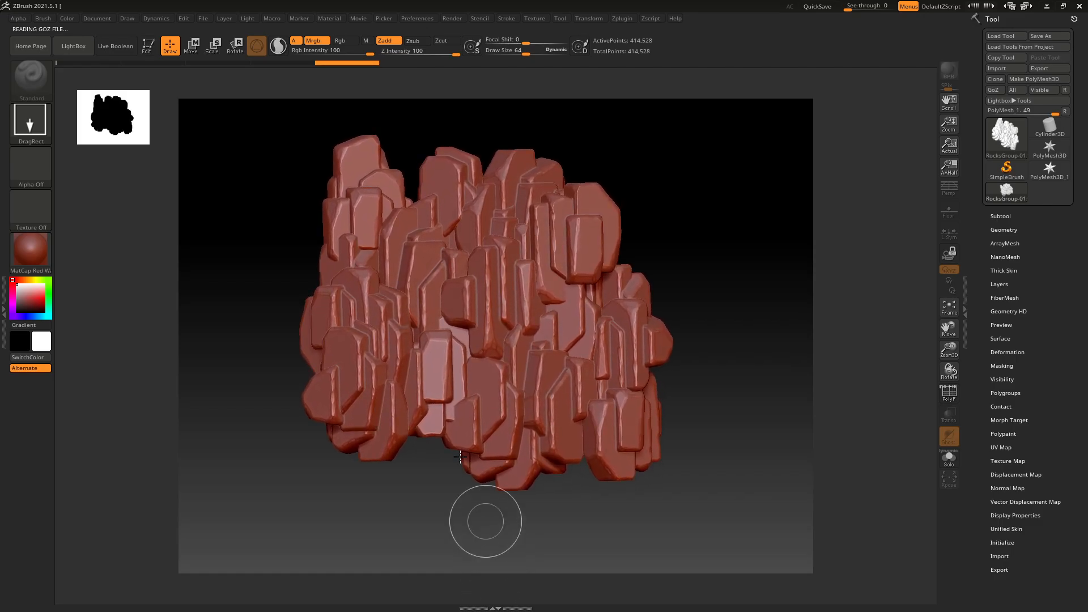
pyautogui.click(148, 46)
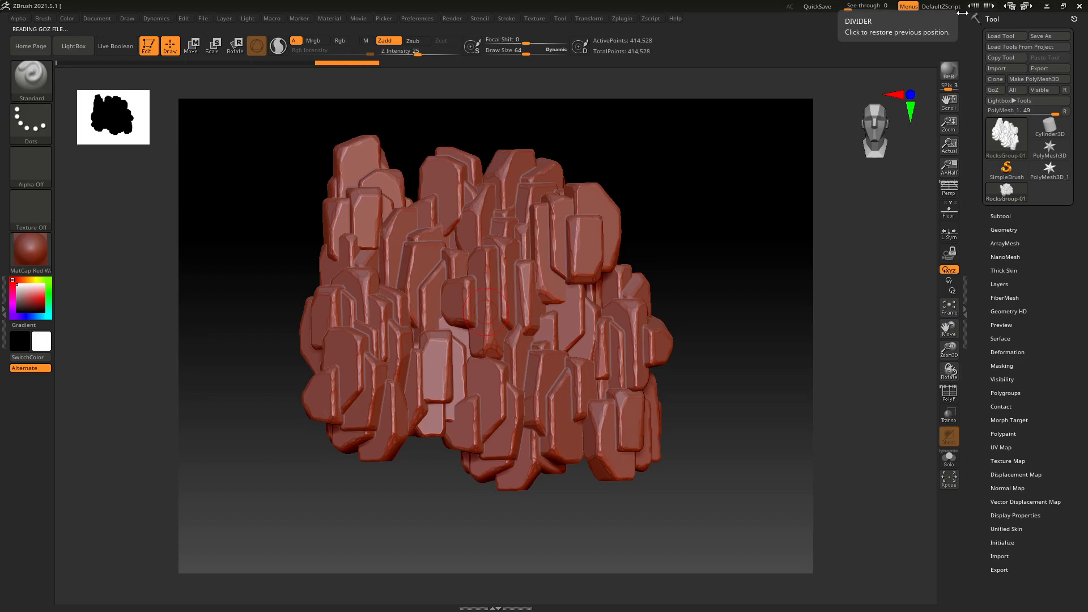
pyautogui.click(1035, 78)
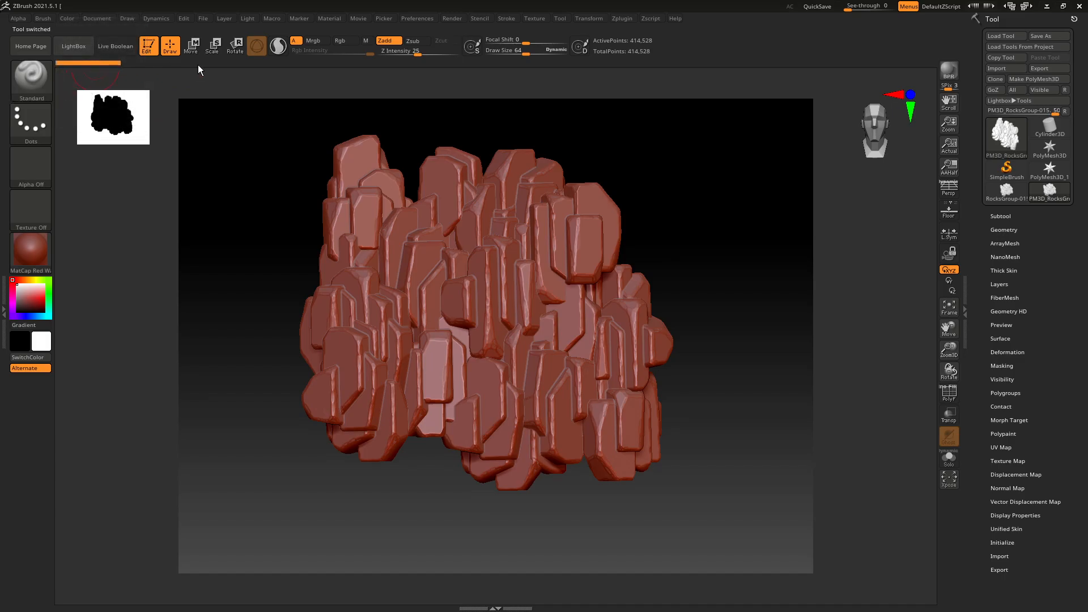
# Divide the rock mesh once and DynaMesh it at resolution 2064, answering No to the subdivision levels question
pyautogui.click(1004, 230)
pyautogui.click(1019, 310)
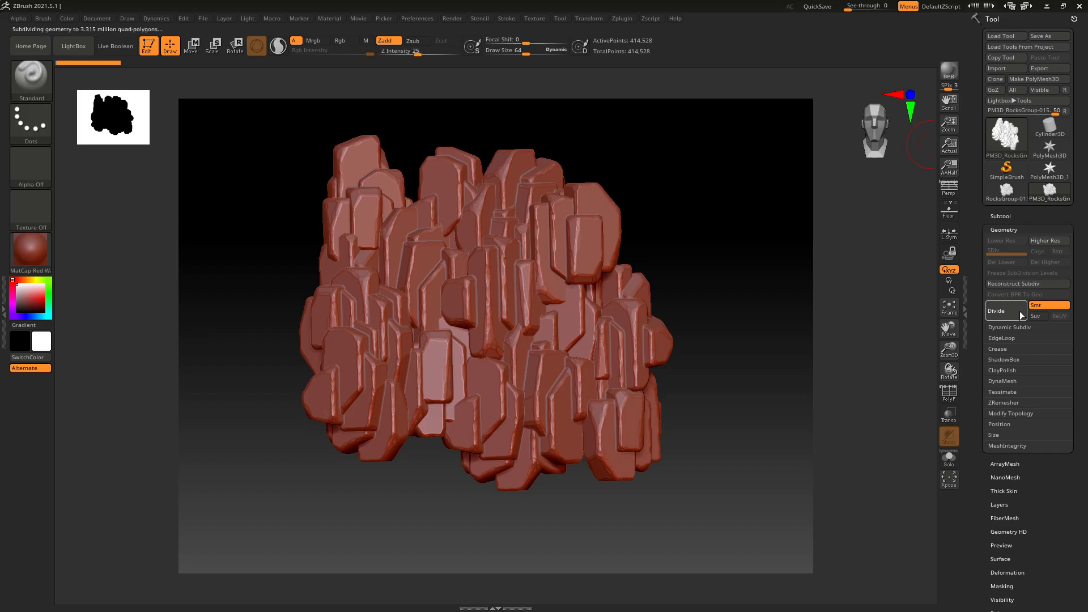
pyautogui.click(1004, 382)
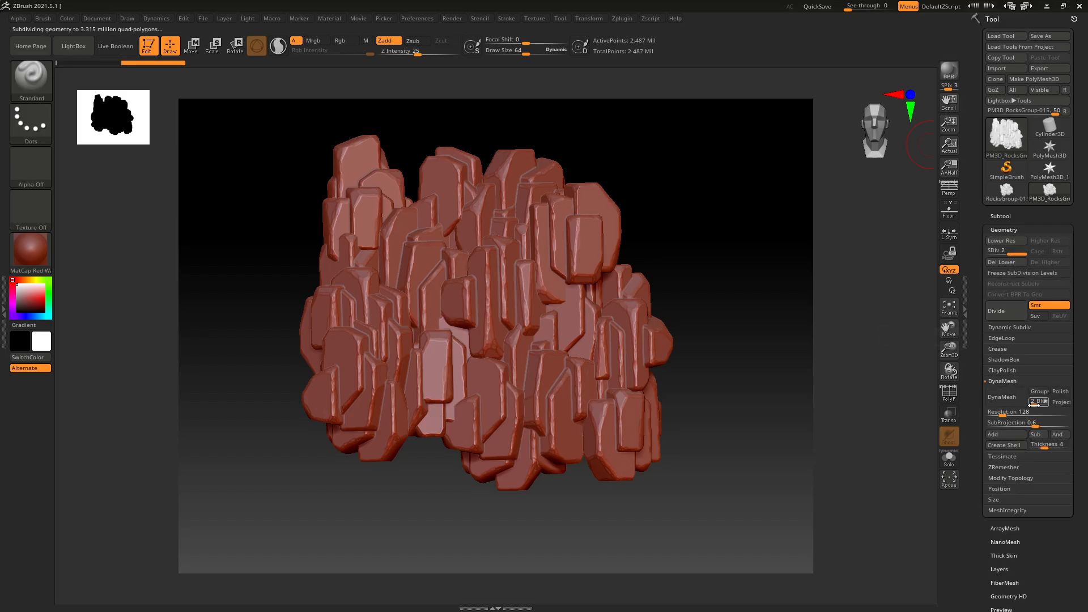
pyautogui.click(1019, 416)
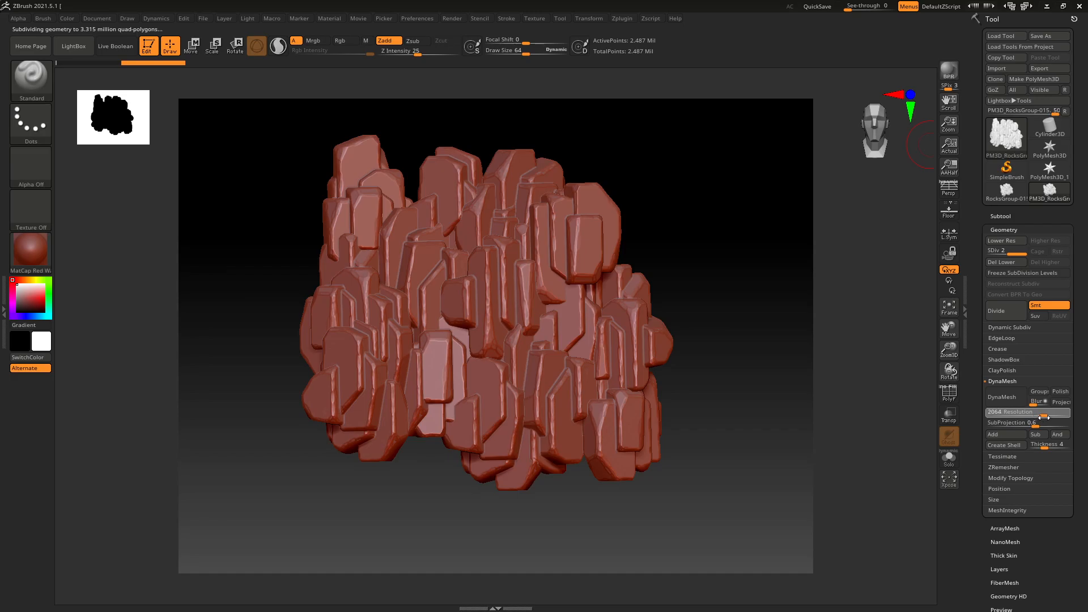
pyautogui.click(1004, 399)
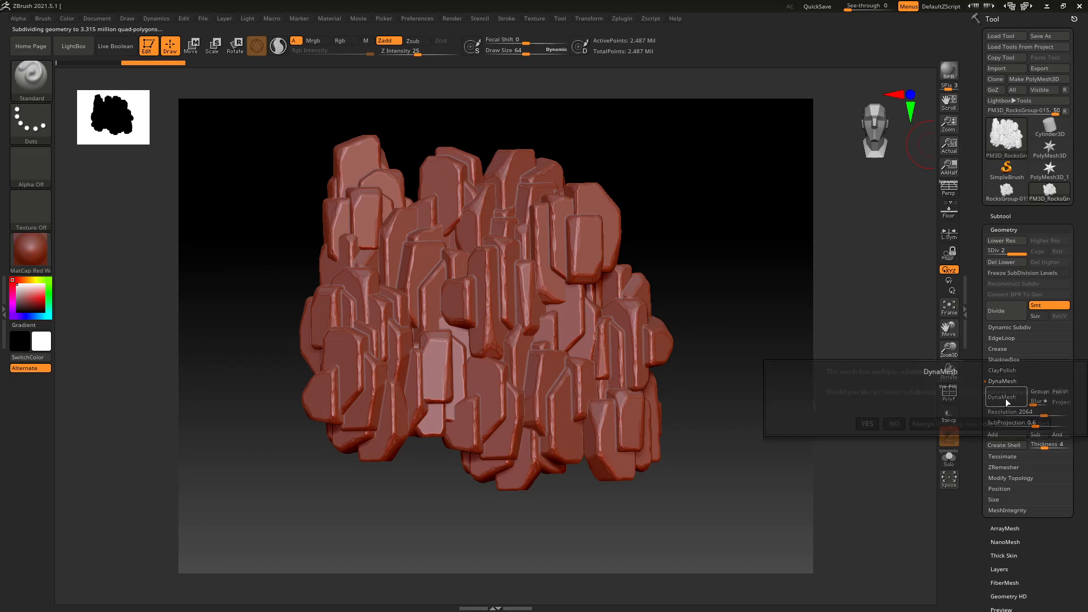
pyautogui.click(894, 424)
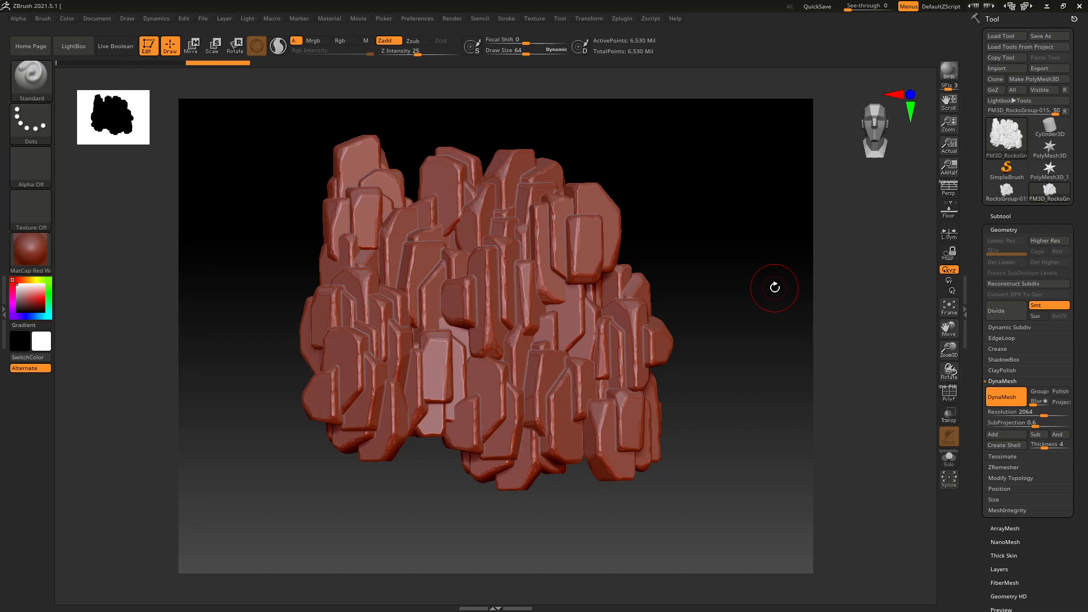
# Load the Orb_Rock_Detail brush from the ORB Brushes folder in LightBox
pyautogui.click(83, 50)
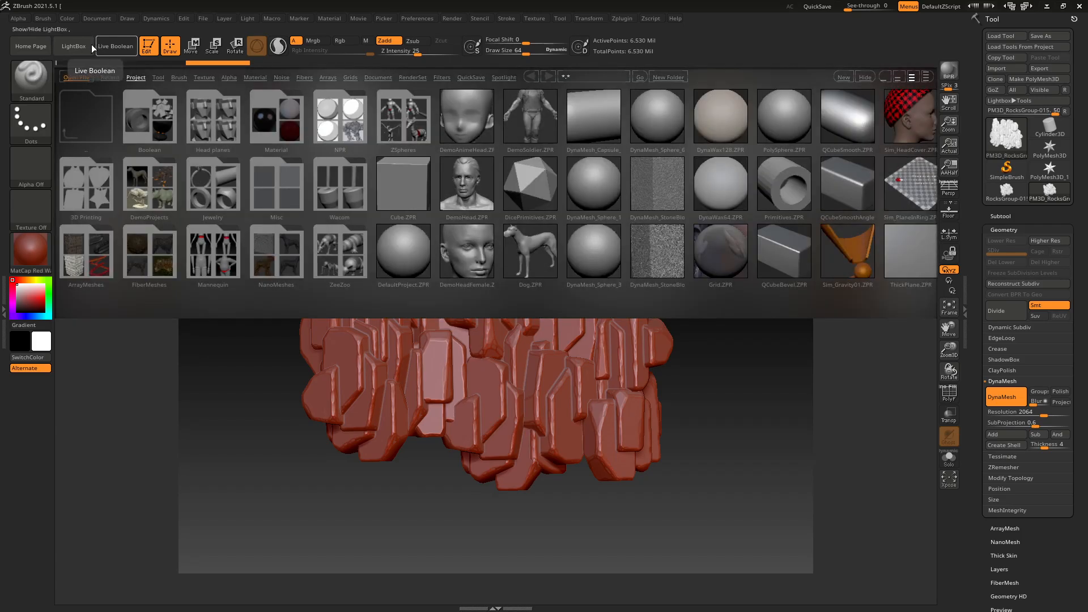
pyautogui.click(179, 78)
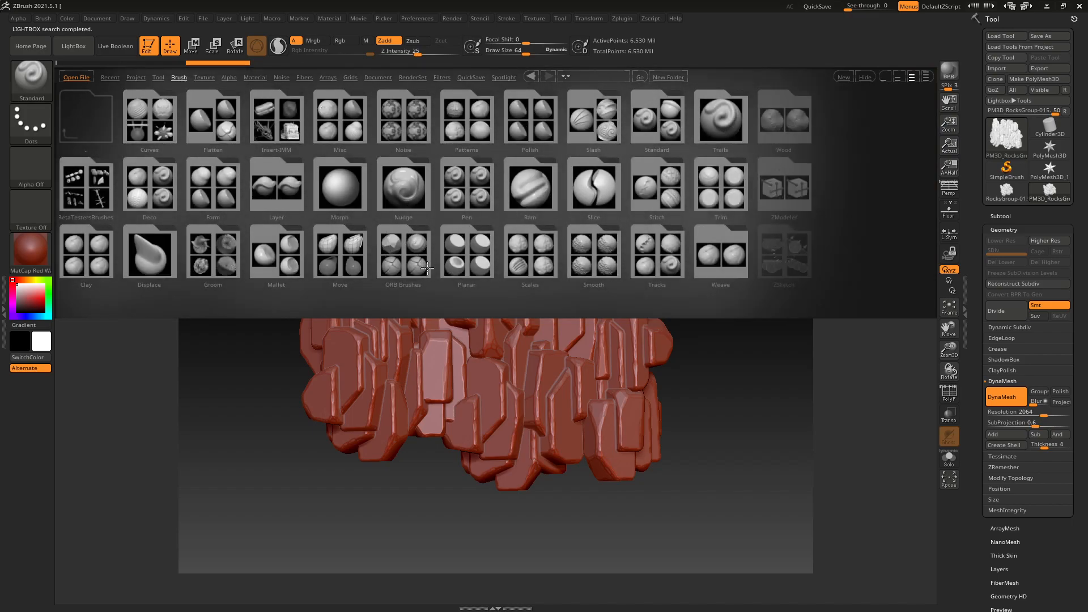
pyautogui.click(404, 270)
pyautogui.doubleClick(403, 249)
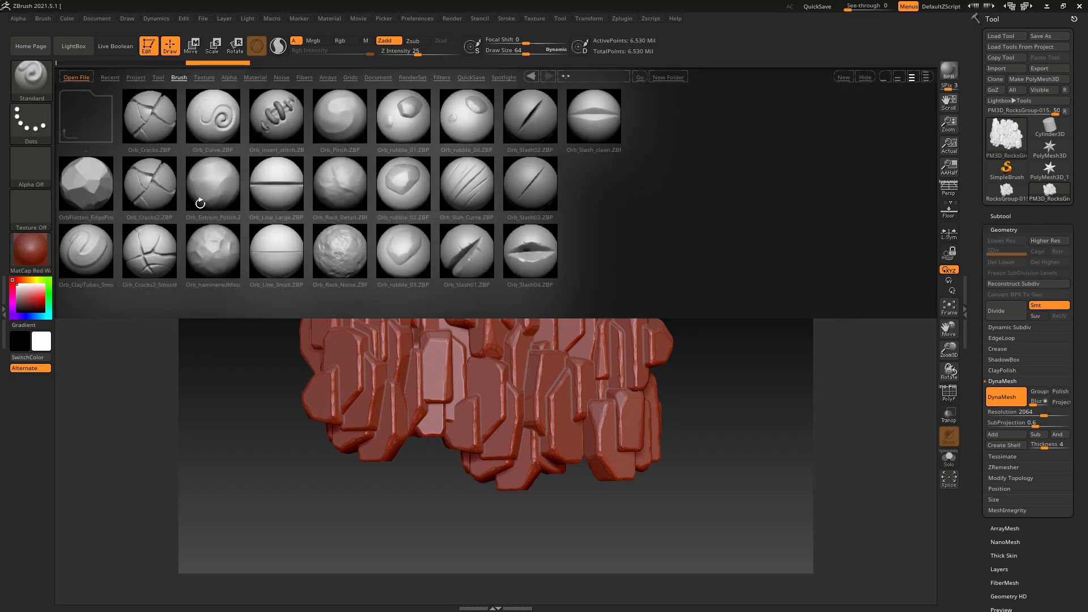
pyautogui.doubleClick(338, 194)
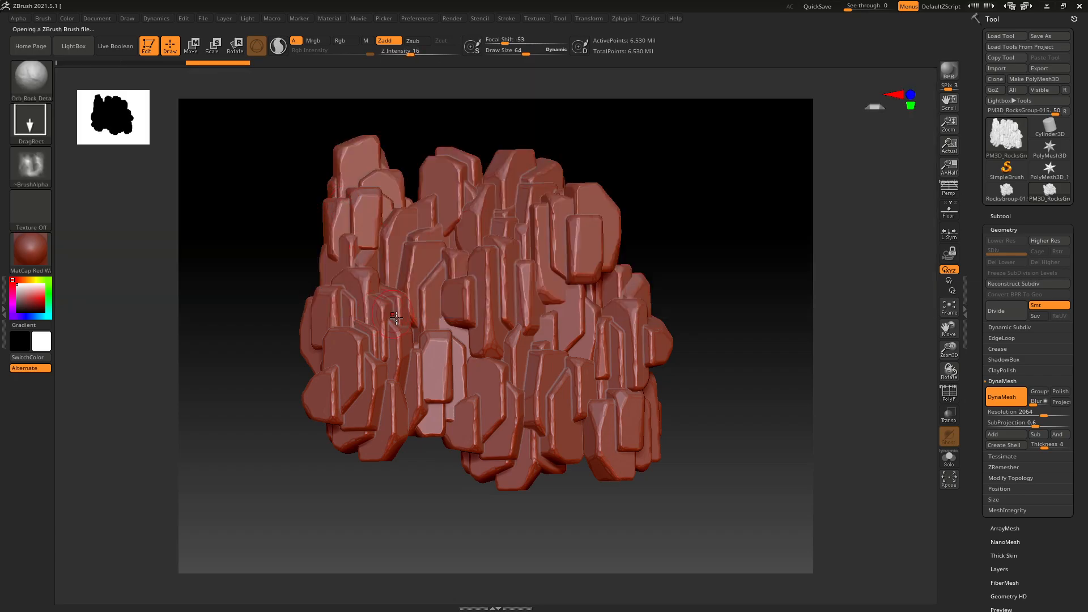
# Stamp the Orb_Rock_Detail surface texture over the rock faces across the cliff and inspect the cliff from above
pyautogui.moveTo(437, 337)
pyautogui.mouseDown()
pyautogui.moveTo(432, 365)
pyautogui.moveTo(456, 472)
pyautogui.mouseUp()
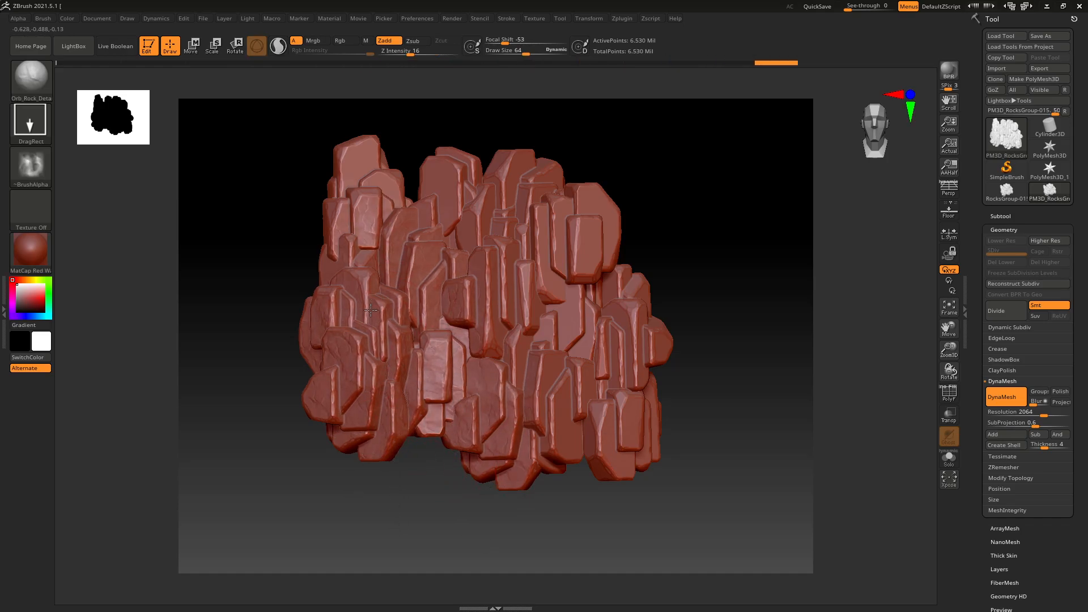
pyautogui.moveTo(577, 245)
pyautogui.mouseDown()
pyautogui.moveTo(581, 262)
pyautogui.moveTo(602, 259)
pyautogui.mouseUp()
pyautogui.moveTo(557, 397); pyautogui.dragTo(561, 417)
pyautogui.moveTo(466, 324)
pyautogui.mouseDown(button='right')
pyautogui.moveTo(460, 344)
pyautogui.moveTo(408, 345)
pyautogui.mouseUp(button='right')
pyautogui.moveTo(470, 409); pyautogui.dragTo(477, 421)
pyautogui.moveTo(608, 425); pyautogui.dragTo(618, 448)
pyautogui.moveTo(510, 391); pyautogui.dragTo(595, 386, button='right')
pyautogui.moveTo(602, 362); pyautogui.dragTo(605, 385)
pyautogui.moveTo(546, 472); pyautogui.dragTo(551, 482)
pyautogui.moveTo(495, 435); pyautogui.dragTo(534, 243, button='right')
pyautogui.moveTo(495, 162); pyautogui.dragTo(388, 155, button='right')
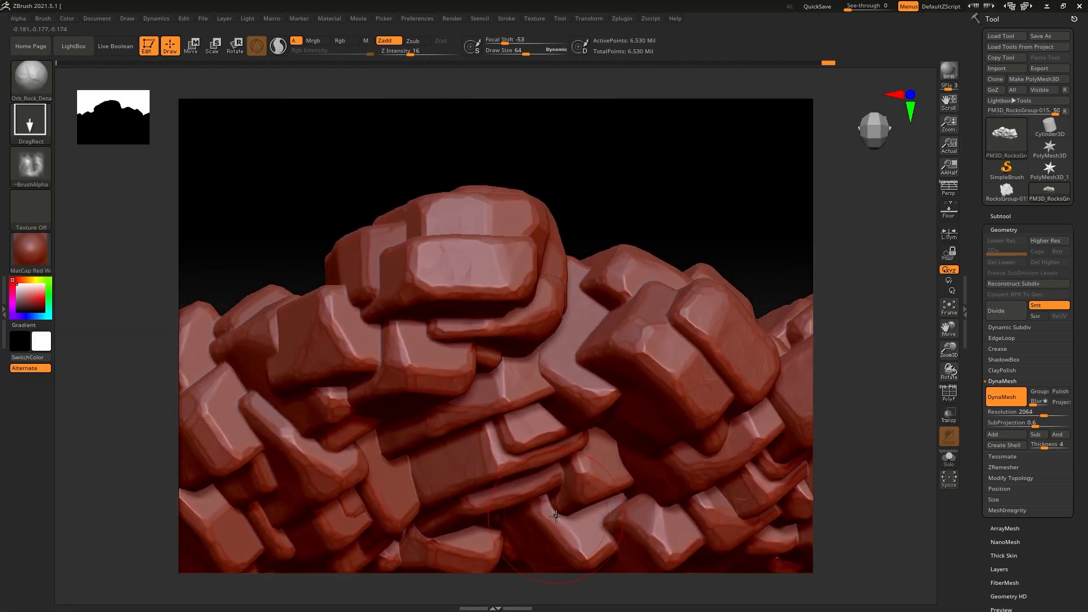
pyautogui.press('ctrl')
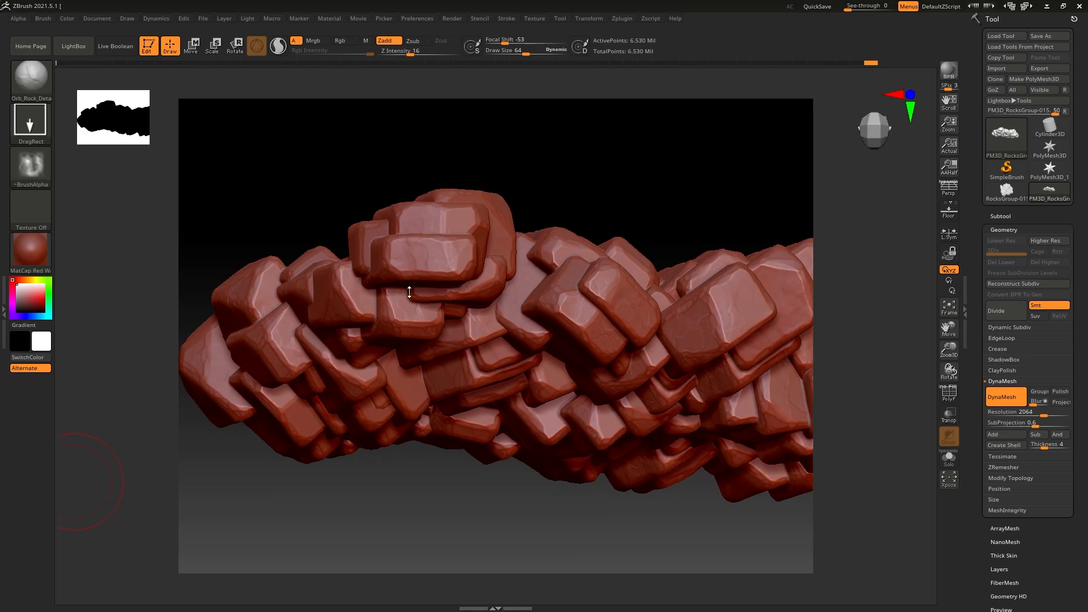
pyautogui.moveTo(335, 518); pyautogui.dragTo(522, 408, button='right')
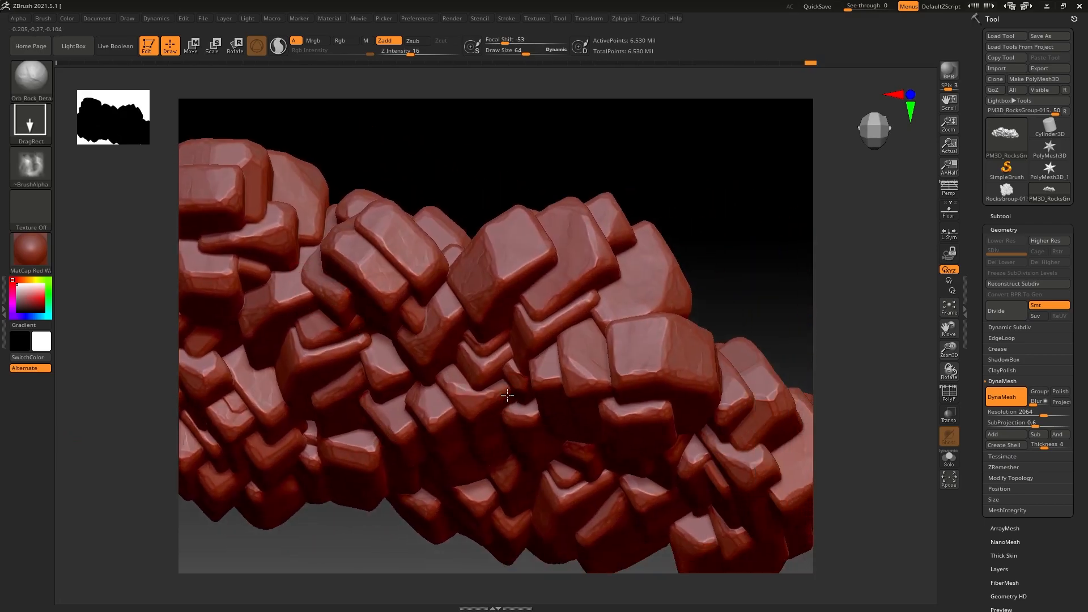
pyautogui.moveTo(702, 376); pyautogui.dragTo(617, 368, button='right')
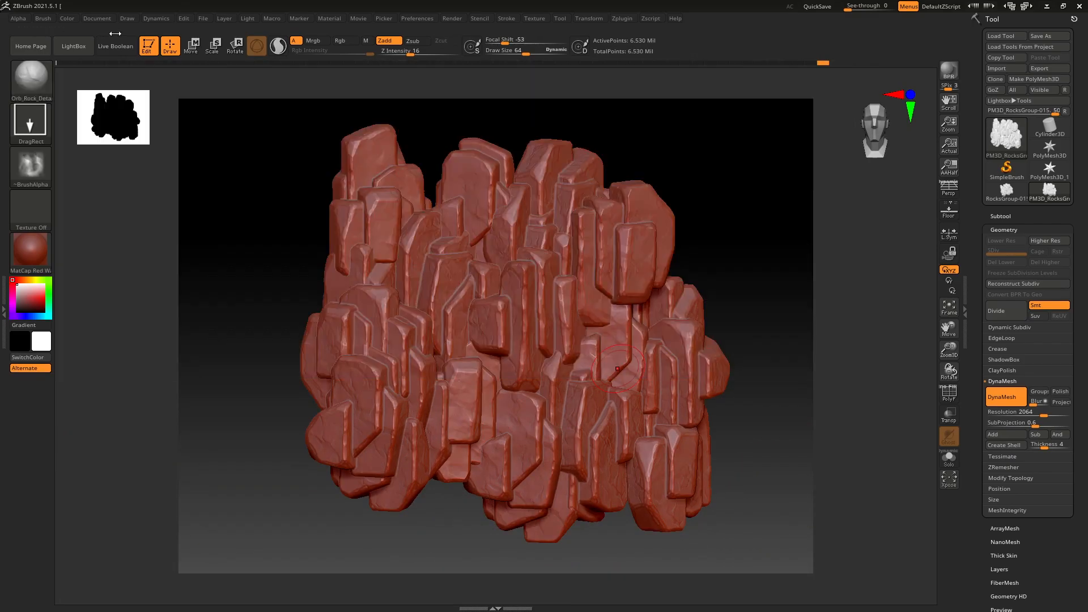
# Load the Orb_Slash04 brush and stamp slash cuts onto individual rock faces across the cliff
pyautogui.click(73, 46)
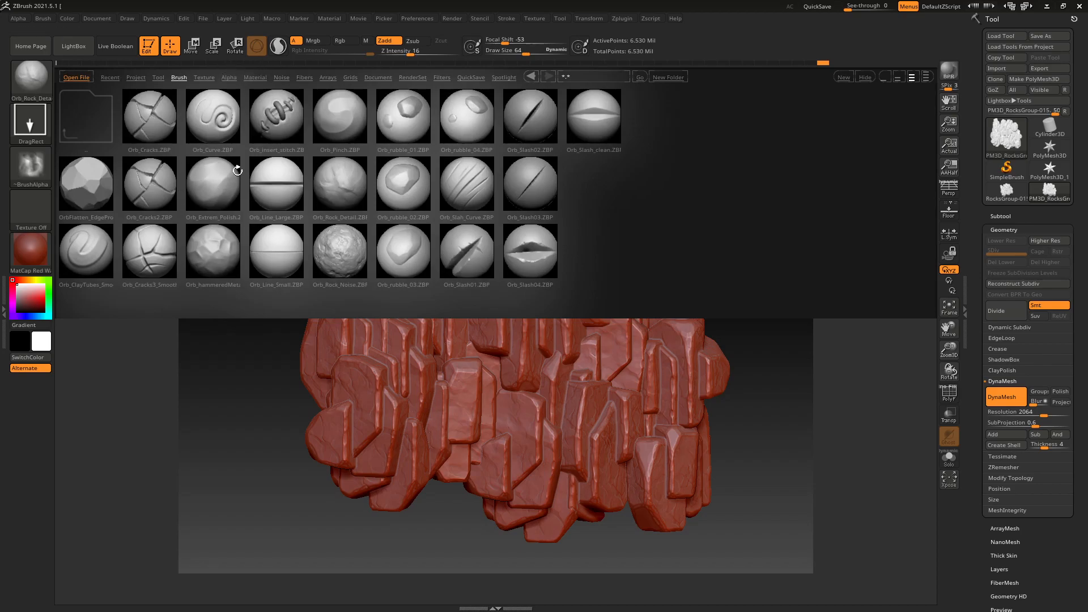
pyautogui.doubleClick(520, 258)
pyautogui.keyDown('ctrl'); pyautogui.moveTo(525, 244); pyautogui.dragTo(546, 357, button='right'); pyautogui.keyUp('ctrl')
pyautogui.moveTo(629, 228)
pyautogui.keyDown('alt'); pyautogui.mouseDown(button='right')
pyautogui.moveTo(654, 298)
pyautogui.moveTo(651, 493)
pyautogui.moveTo(600, 482)
pyautogui.moveTo(539, 434)
pyautogui.moveTo(497, 439)
pyautogui.mouseUp(button='right'); pyautogui.keyUp('alt')
pyautogui.moveTo(685, 243); pyautogui.dragTo(694, 272)
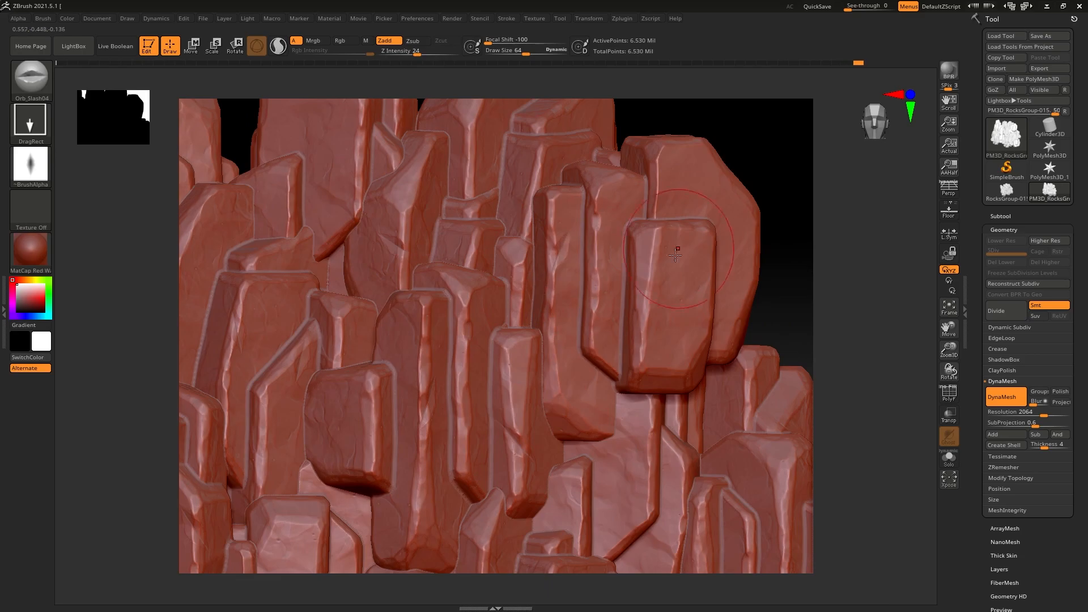
pyautogui.keyDown('alt'); pyautogui.moveTo(612, 510); pyautogui.dragTo(651, 226, button='right'); pyautogui.keyUp('alt')
pyautogui.moveTo(567, 284); pyautogui.dragTo(578, 311)
pyautogui.keyDown('alt'); pyautogui.moveTo(595, 340); pyautogui.dragTo(567, 306, button='right'); pyautogui.keyUp('alt')
pyautogui.keyDown('alt'); pyautogui.moveTo(709, 284); pyautogui.dragTo(521, 278, button='right'); pyautogui.keyUp('alt')
pyautogui.moveTo(619, 264); pyautogui.dragTo(619, 283)
pyautogui.moveTo(578, 170)
pyautogui.keyDown('alt'); pyautogui.mouseDown(button='right')
pyautogui.moveTo(623, 431)
pyautogui.moveTo(708, 538)
pyautogui.mouseUp(button='right'); pyautogui.keyUp('alt')
pyautogui.moveTo(567, 255); pyautogui.dragTo(572, 283)
pyautogui.keyDown('alt'); pyautogui.moveTo(454, 482); pyautogui.dragTo(459, 374, button='right'); pyautogui.keyUp('alt')
pyautogui.moveTo(317, 567)
pyautogui.keyDown('alt'); pyautogui.mouseDown(button='right')
pyautogui.moveTo(473, 412)
pyautogui.moveTo(532, 319)
pyautogui.moveTo(431, 317)
pyautogui.mouseUp(button='right'); pyautogui.keyUp('alt')
# Switch to another Orb brush and stamp further damage marks on the rock faces around the cliff
pyautogui.press('b')
pyautogui.press('o')
pyautogui.click(468, 253)
pyautogui.moveTo(292, 229); pyautogui.dragTo(308, 255)
pyautogui.moveTo(396, 317); pyautogui.dragTo(408, 250, button='right')
pyautogui.moveTo(288, 226); pyautogui.dragTo(284, 196)
pyautogui.moveTo(397, 226); pyautogui.dragTo(454, 351, button='right')
pyautogui.moveTo(544, 283); pyautogui.dragTo(552, 308)
pyautogui.moveTo(552, 308); pyautogui.dragTo(612, 272, button='right')
pyautogui.press('space')
pyautogui.moveTo(654, 222)
pyautogui.keyDown('alt'); pyautogui.mouseDown(button='right')
pyautogui.moveTo(575, 258)
pyautogui.moveTo(552, 417)
pyautogui.mouseUp(button='right'); pyautogui.keyUp('alt')
pyautogui.moveTo(699, 323); pyautogui.dragTo(716, 364)
pyautogui.keyDown('alt'); pyautogui.moveTo(748, 541); pyautogui.dragTo(675, 255, button='right'); pyautogui.keyUp('alt')
pyautogui.moveTo(651, 269); pyautogui.dragTo(662, 287)
pyautogui.moveTo(661, 287); pyautogui.dragTo(572, 272, button='right')
pyautogui.moveTo(397, 294)
pyautogui.keyDown('alt'); pyautogui.mouseDown(button='right')
pyautogui.moveTo(459, 320)
pyautogui.moveTo(555, 238)
pyautogui.moveTo(640, 363)
pyautogui.mouseUp(button='right'); pyautogui.keyUp('alt')
pyautogui.moveTo(649, 383); pyautogui.dragTo(655, 399)
pyautogui.moveTo(655, 399)
pyautogui.keyDown('alt'); pyautogui.mouseDown(button='right')
pyautogui.moveTo(510, 340)
pyautogui.moveTo(544, 447)
pyautogui.moveTo(567, 363)
pyautogui.moveTo(619, 380)
pyautogui.moveTo(544, 430)
pyautogui.mouseUp(button='right'); pyautogui.keyUp('alt')
# Flatten and chip the rock edges with the TrimDynamic brush at a draw size of about 25
pyautogui.press('b')
pyautogui.press('t')
pyautogui.press('d')
pyautogui.moveTo(464, 303)
pyautogui.keyDown('alt'); pyautogui.mouseDown(button='right')
pyautogui.moveTo(510, 343)
pyautogui.moveTo(508, 328)
pyautogui.moveTo(618, 278)
pyautogui.moveTo(730, 244)
pyautogui.mouseUp(button='right'); pyautogui.keyUp('alt')
pyautogui.keyDown('alt'); pyautogui.moveTo(510, 276); pyautogui.dragTo(509, 333, button='right'); pyautogui.keyUp('alt')
pyautogui.moveTo(509, 333); pyautogui.dragTo(515, 331, button='right')
pyautogui.moveTo(504, 43)
pyautogui.mouseDown()
pyautogui.moveTo(494, 43)
pyautogui.moveTo(518, 54)
pyautogui.mouseUp()
pyautogui.moveTo(518, 306); pyautogui.dragTo(491, 378)
pyautogui.moveTo(510, 351)
pyautogui.mouseDown(button='right')
pyautogui.moveTo(554, 332)
pyautogui.moveTo(454, 368)
pyautogui.moveTo(487, 306)
pyautogui.moveTo(589, 272)
pyautogui.mouseUp(button='right')
pyautogui.moveTo(490, 366)
pyautogui.mouseDown()
pyautogui.moveTo(473, 418)
pyautogui.moveTo(498, 396)
pyautogui.moveTo(474, 424)
pyautogui.mouseUp()
pyautogui.moveTo(491, 397); pyautogui.dragTo(512, 391)
pyautogui.moveTo(512, 390); pyautogui.dragTo(551, 391, button='right')
pyautogui.moveTo(551, 405)
pyautogui.mouseDown()
pyautogui.moveTo(578, 378)
pyautogui.moveTo(546, 416)
pyautogui.mouseUp()
pyautogui.moveTo(527, 385)
pyautogui.mouseDown(button='right')
pyautogui.moveTo(551, 389)
pyautogui.moveTo(488, 352)
pyautogui.moveTo(442, 391)
pyautogui.mouseUp(button='right')
pyautogui.keyDown('ctrl'); pyautogui.moveTo(441, 391); pyautogui.dragTo(493, 329, button='right'); pyautogui.keyUp('ctrl')
pyautogui.moveTo(490, 317)
pyautogui.mouseDown()
pyautogui.moveTo(439, 328)
pyautogui.moveTo(479, 365)
pyautogui.mouseUp()
pyautogui.moveTo(481, 371); pyautogui.dragTo(492, 333)
pyautogui.moveTo(411, 323); pyautogui.dragTo(453, 354)
pyautogui.moveTo(454, 340)
pyautogui.mouseDown()
pyautogui.moveTo(480, 315)
pyautogui.moveTo(496, 362)
pyautogui.mouseUp()
pyautogui.moveTo(485, 395); pyautogui.dragTo(486, 356)
pyautogui.moveTo(486, 356)
pyautogui.mouseDown(button='right')
pyautogui.moveTo(504, 396)
pyautogui.moveTo(596, 339)
pyautogui.moveTo(576, 348)
pyautogui.moveTo(543, 334)
pyautogui.mouseUp(button='right')
pyautogui.keyDown('ctrl'); pyautogui.moveTo(544, 334); pyautogui.dragTo(524, 300, button='right'); pyautogui.keyUp('ctrl')
pyautogui.moveTo(524, 301)
pyautogui.mouseDown()
pyautogui.moveTo(513, 323)
pyautogui.moveTo(529, 303)
pyautogui.mouseUp()
pyautogui.moveTo(532, 297); pyautogui.dragTo(510, 323)
pyautogui.keyDown('ctrl'); pyautogui.moveTo(513, 328); pyautogui.dragTo(555, 391, button='right'); pyautogui.keyUp('ctrl')
pyautogui.moveTo(556, 391); pyautogui.dragTo(527, 334, button='right')
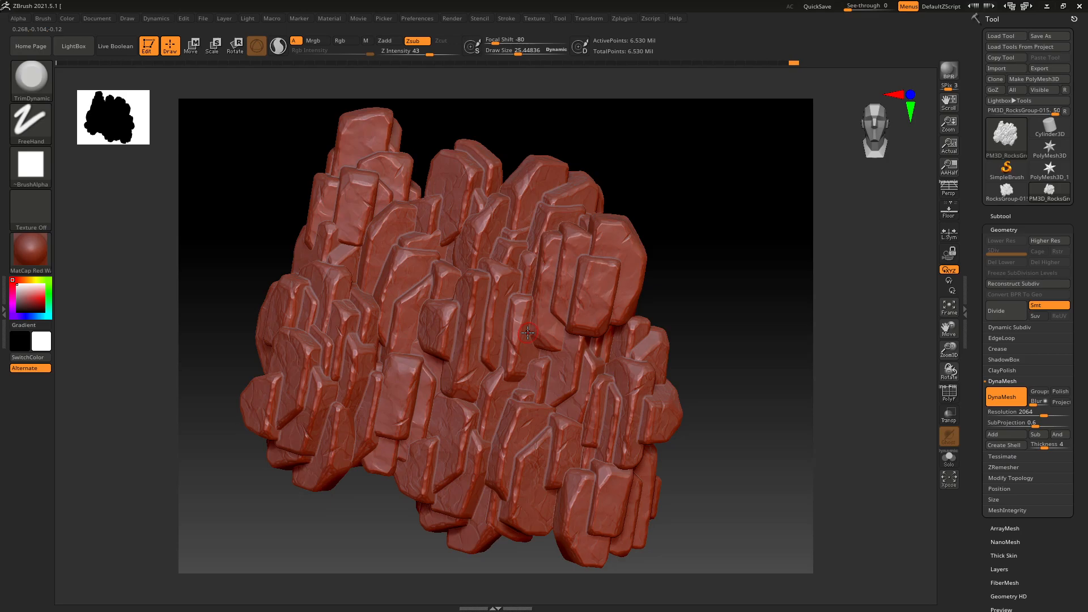
# Pre-process the current cliff mesh in Decimation Master and decimate it to about 8.2 percent
pyautogui.click(622, 19)
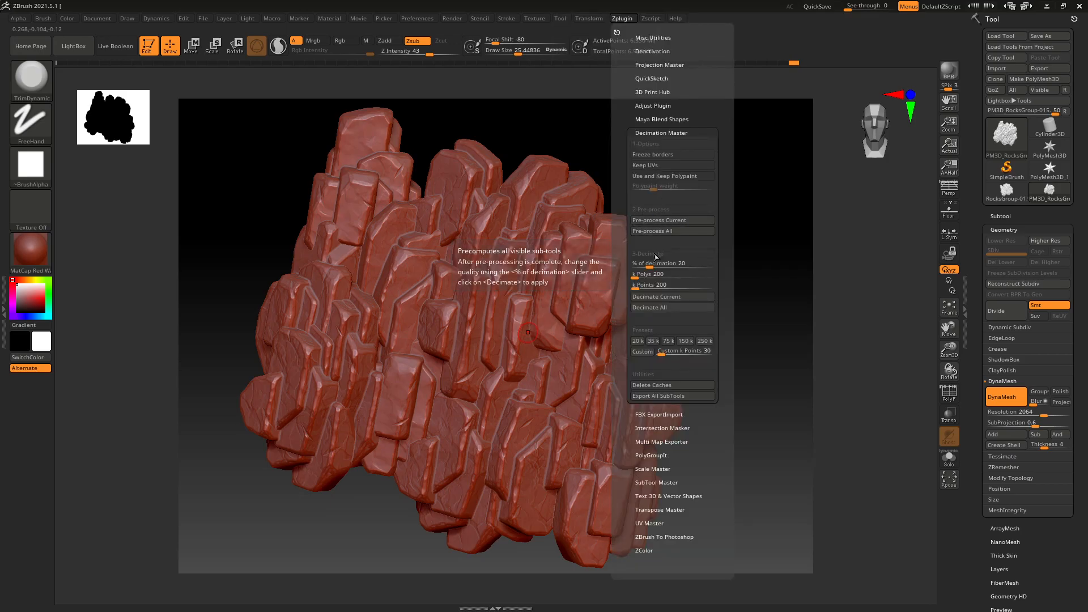
pyautogui.click(685, 222)
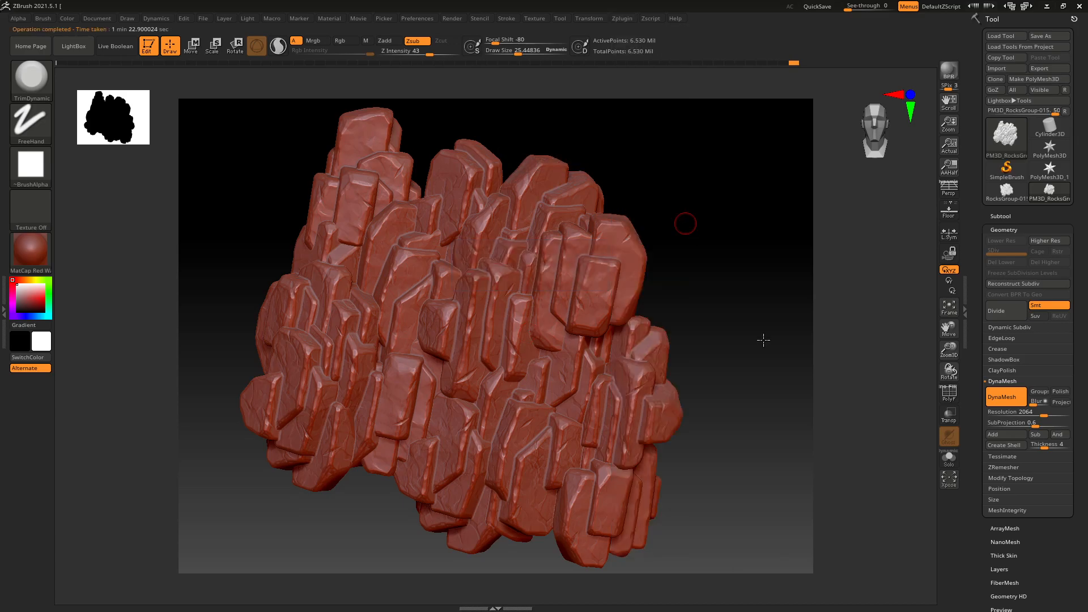
pyautogui.click(623, 19)
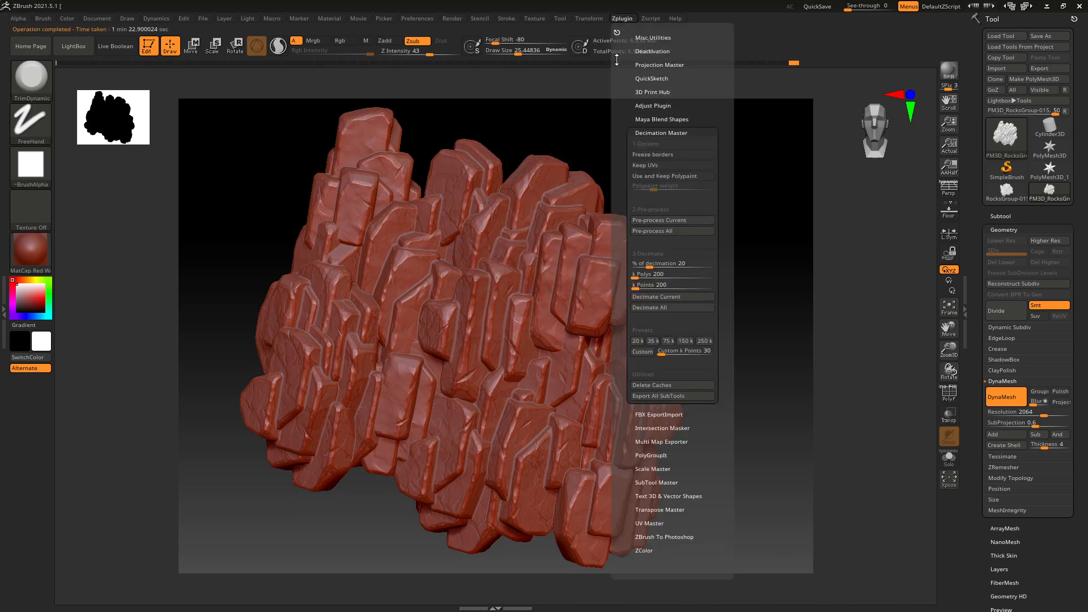
pyautogui.click(647, 264)
pyautogui.moveTo(642, 266); pyautogui.dragTo(643, 265)
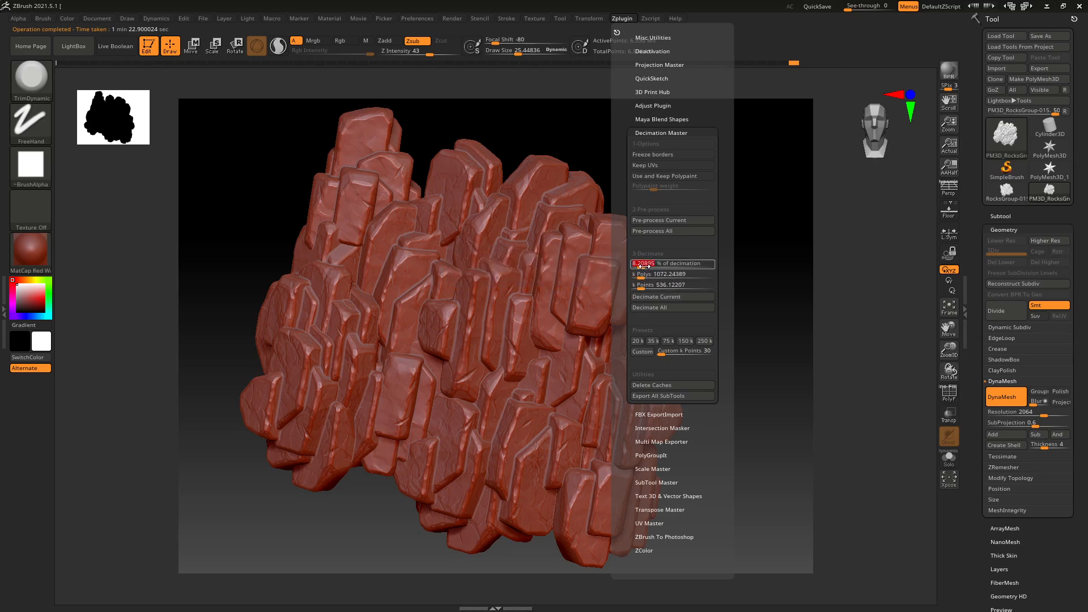
pyautogui.click(674, 297)
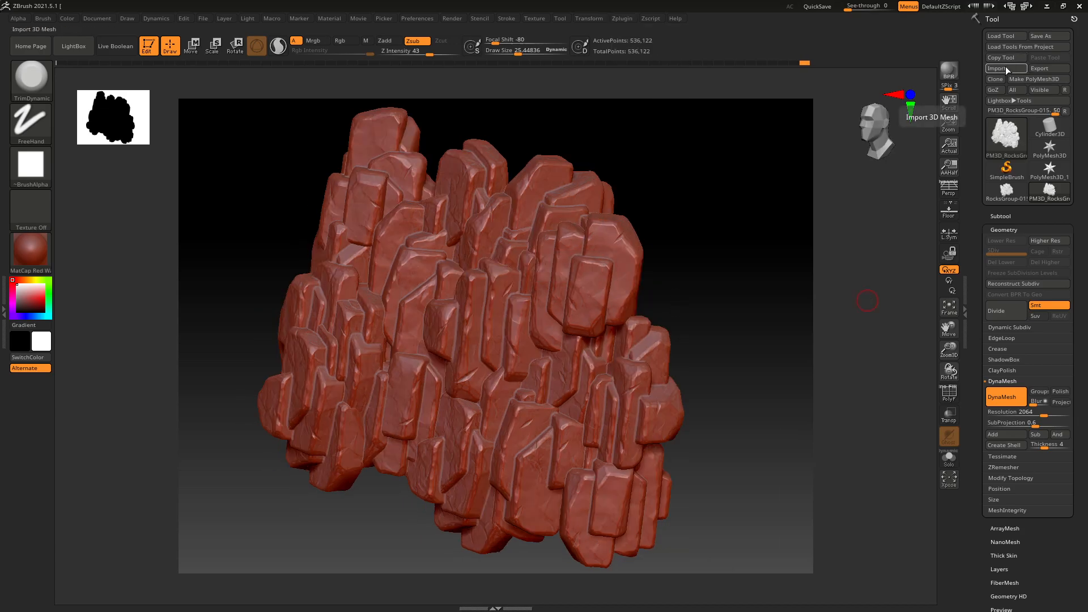
# Export the decimated cliff as an OBJ, switch to Blender and import CliffSculpt.obj
pyautogui.click(1035, 68)
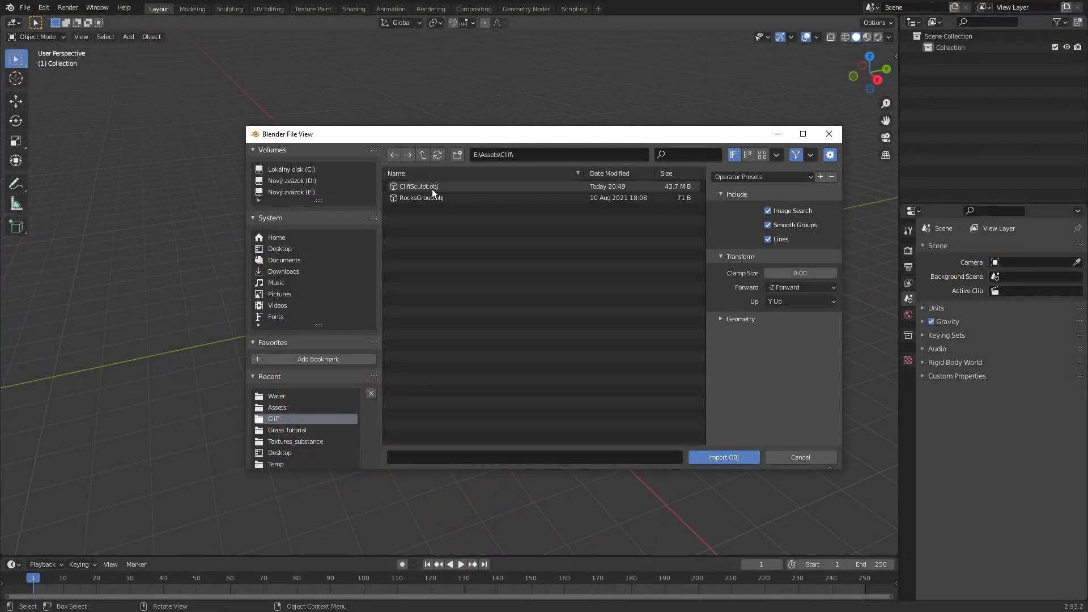
pyautogui.doubleClick(432, 189)
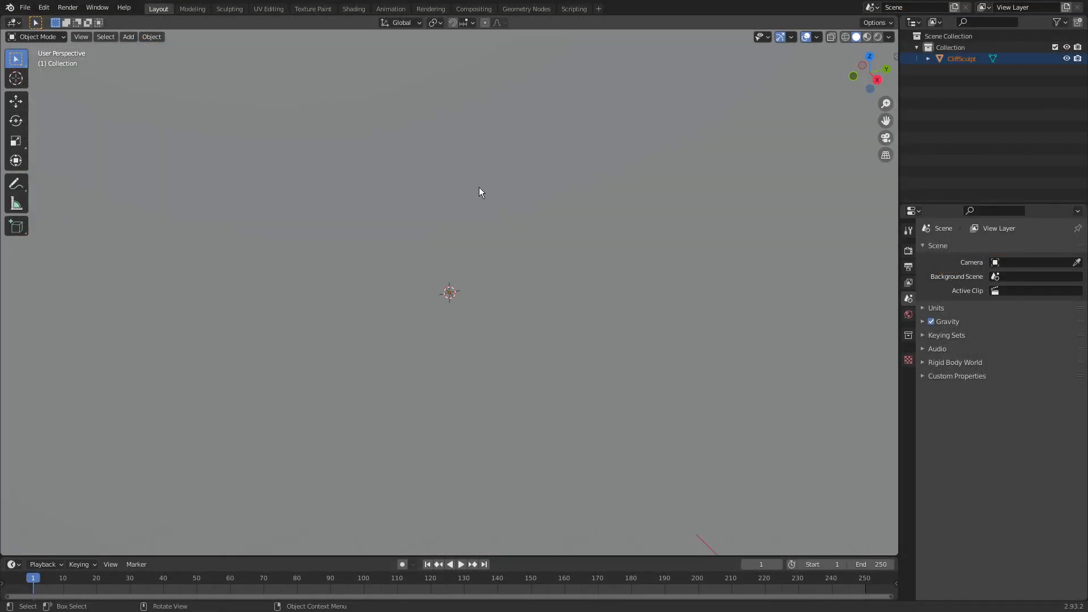
pyautogui.scroll(-8, 479, 191)
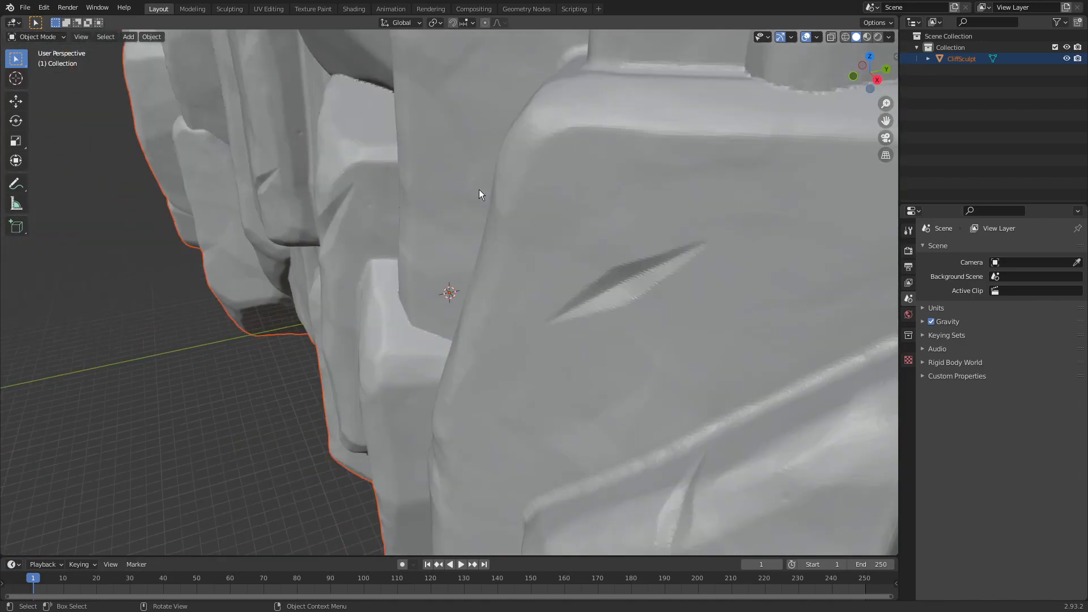
# Scale the imported cliff to 0.008 on all axes and rename the object Cliff_High
pyautogui.moveTo(478, 190); pyautogui.dragTo(564, 188, button='middle')
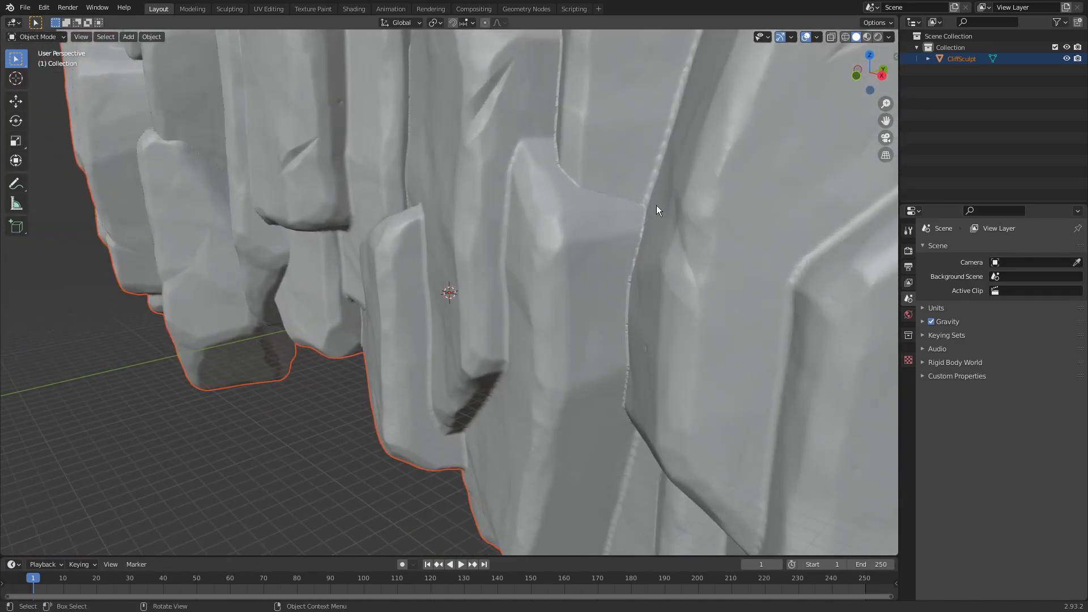
pyautogui.press('s')
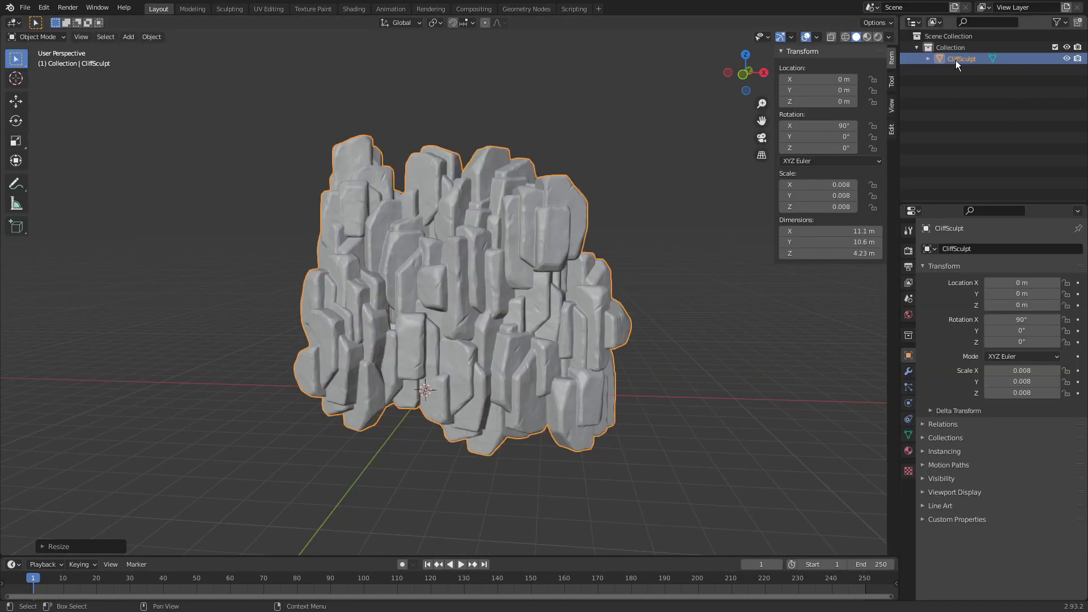
pyautogui.doubleClick(961, 58)
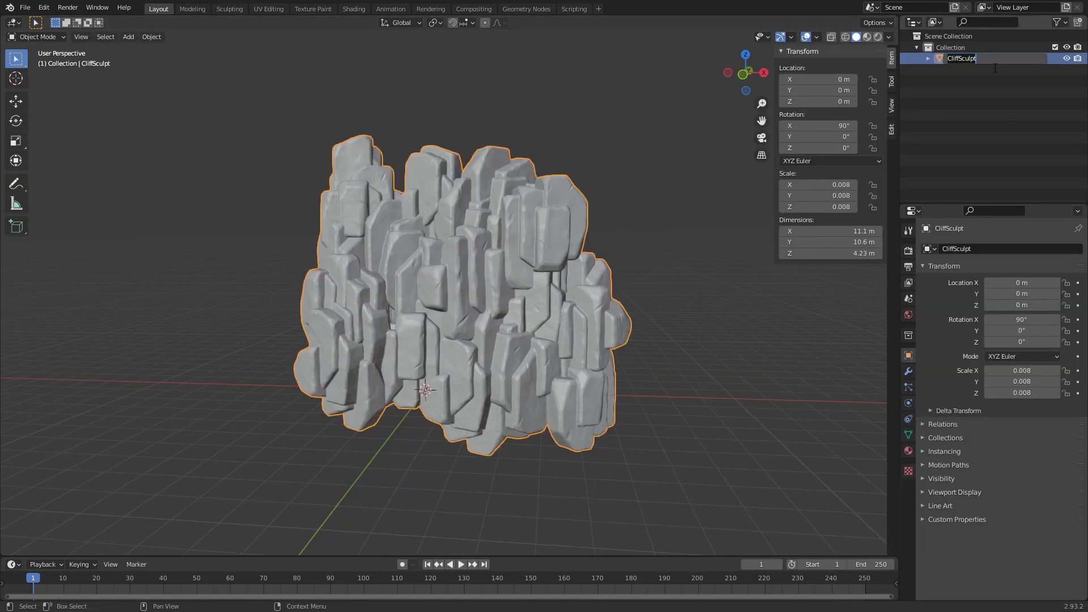
pyautogui.write('Cliff_High')
pyautogui.press('Return')
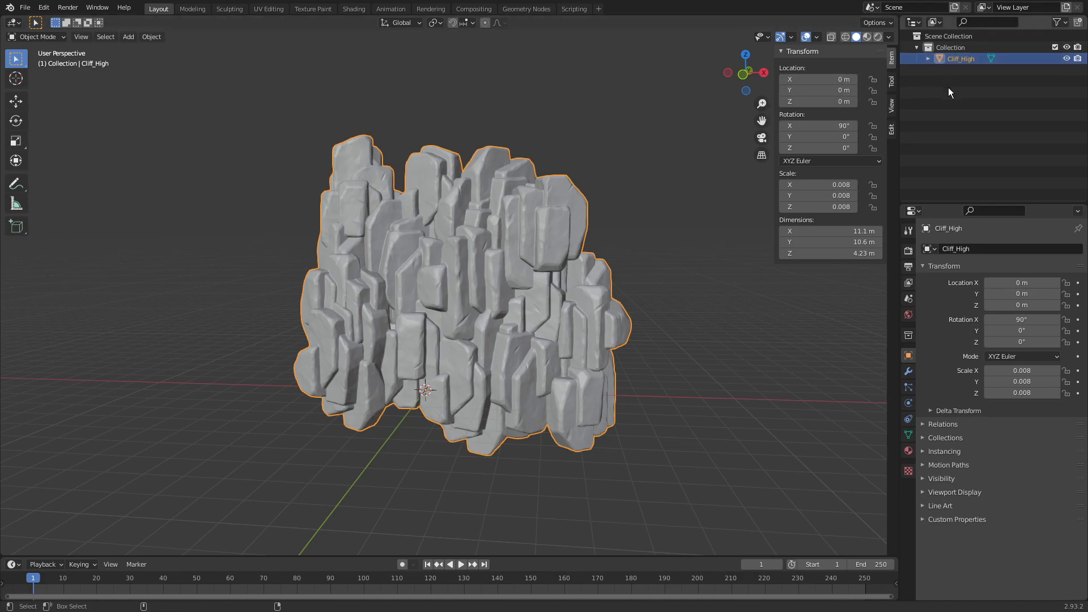
# Paste a duplicate of Cliff_High in place and rename the copy Cliff_Low
pyautogui.hotkey('ctrl', 'v')
pyautogui.doubleClick(970, 69)
pyautogui.click(995, 68)
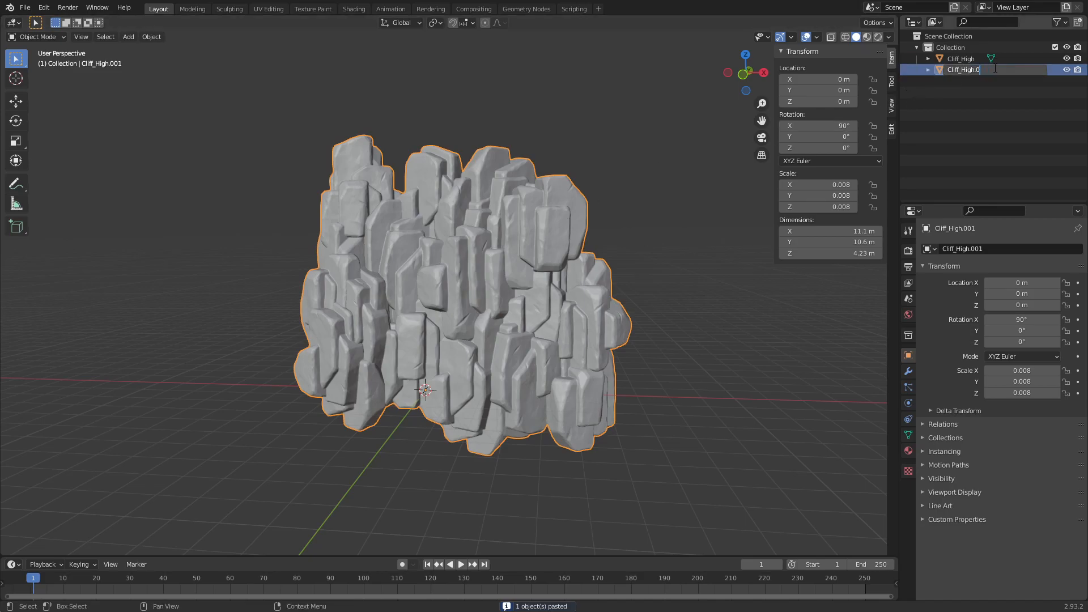
pyautogui.press('BackSpace')
pyautogui.press('Return')
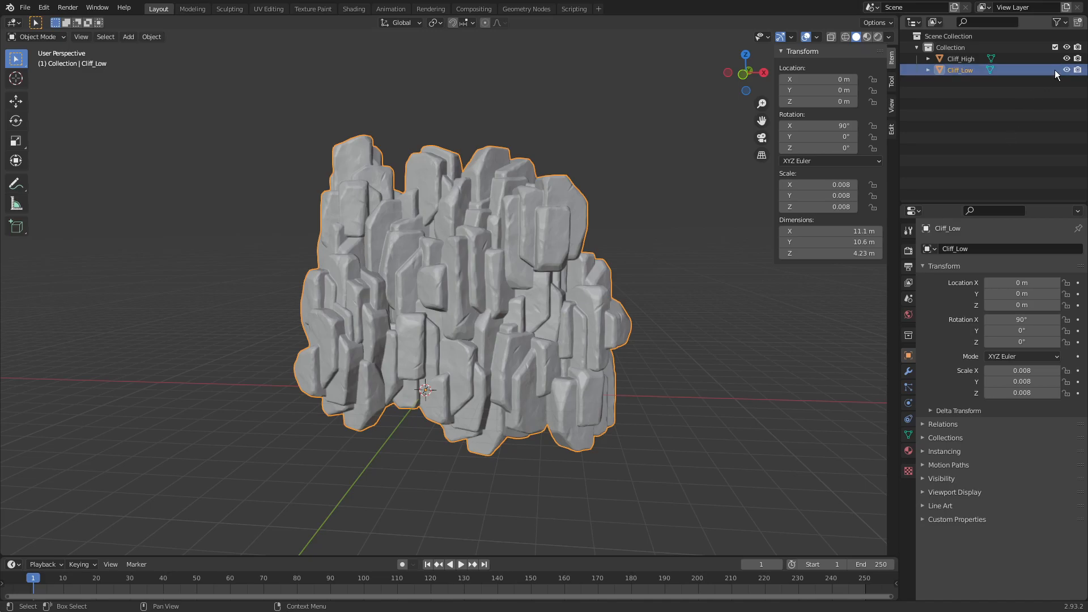
# Hide Cliff_High, keep Cliff_Low visible, and add a Decimate modifier to Cliff_Low
pyautogui.click(1065, 58)
pyautogui.click(1065, 69)
pyautogui.click(1065, 70)
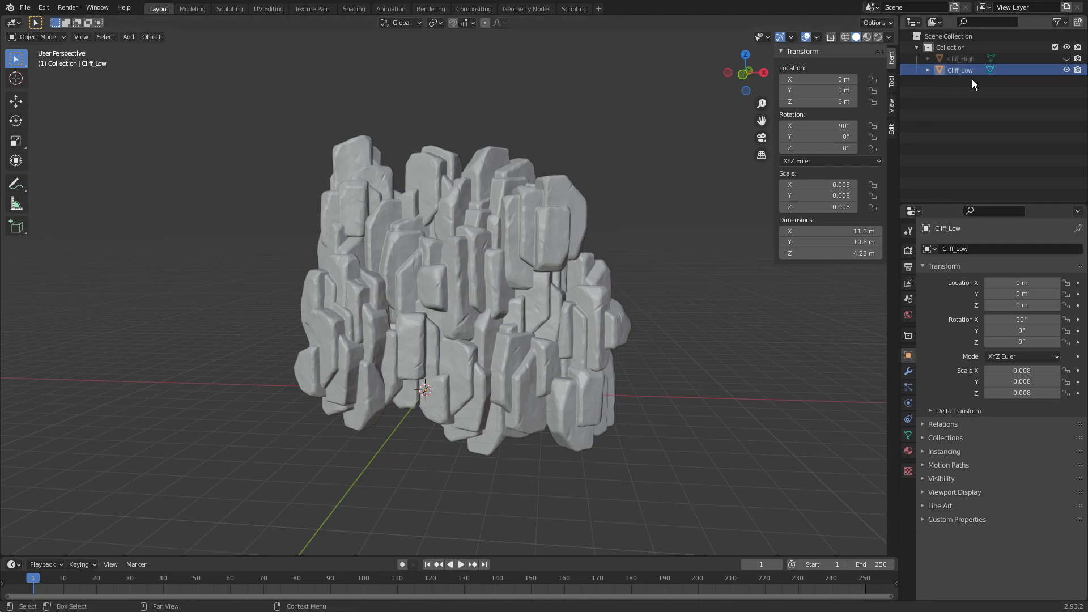
pyautogui.click(908, 372)
pyautogui.click(950, 250)
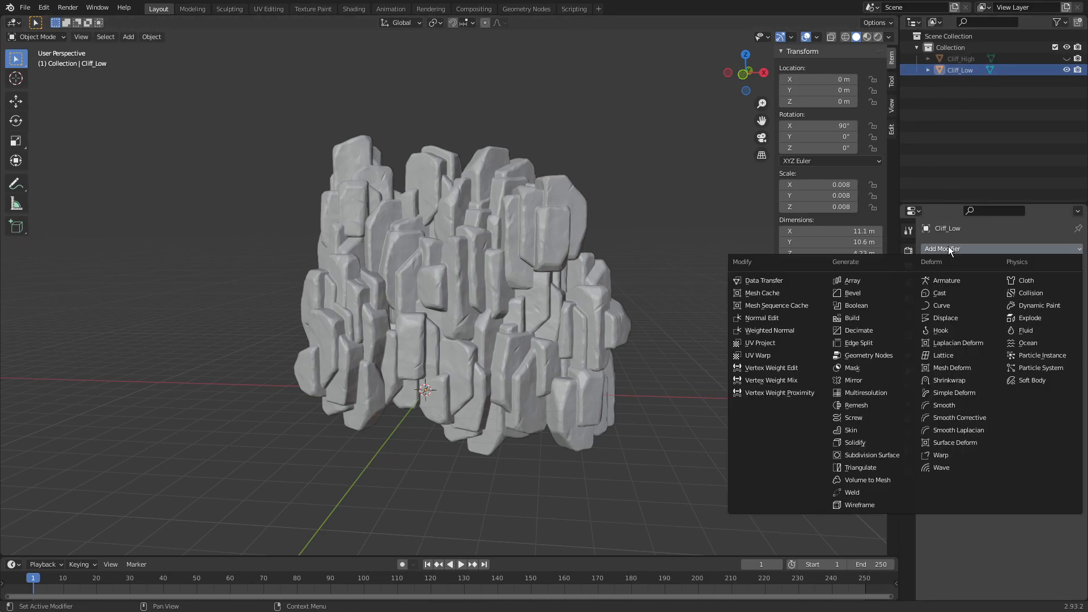
pyautogui.click(856, 332)
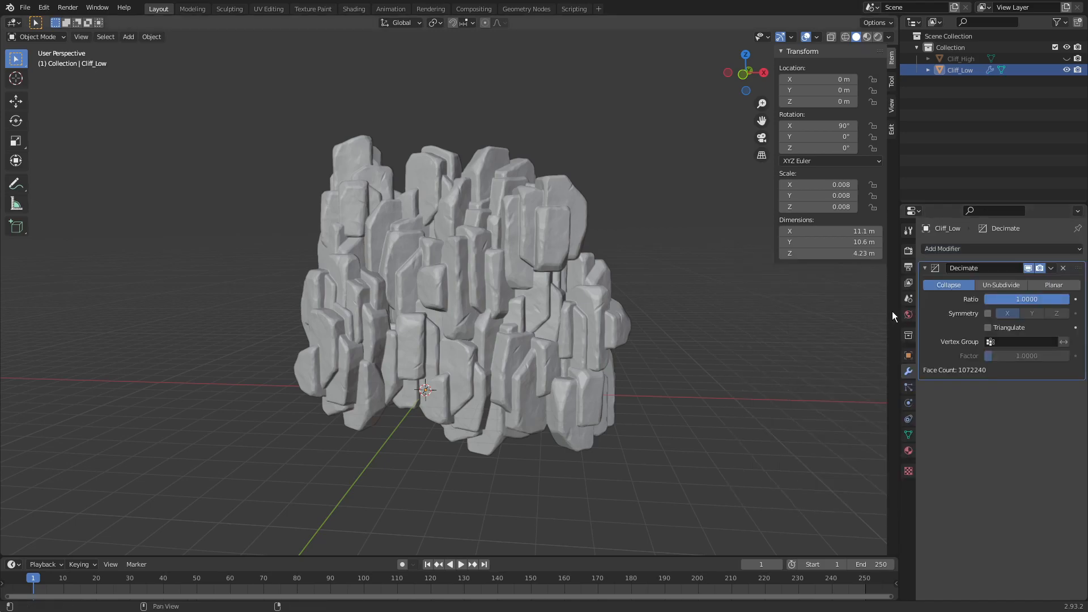
# Lower the Decimate ratio until Cliff_Low has about 3,200 faces, and apply the modifier
pyautogui.click(1031, 300)
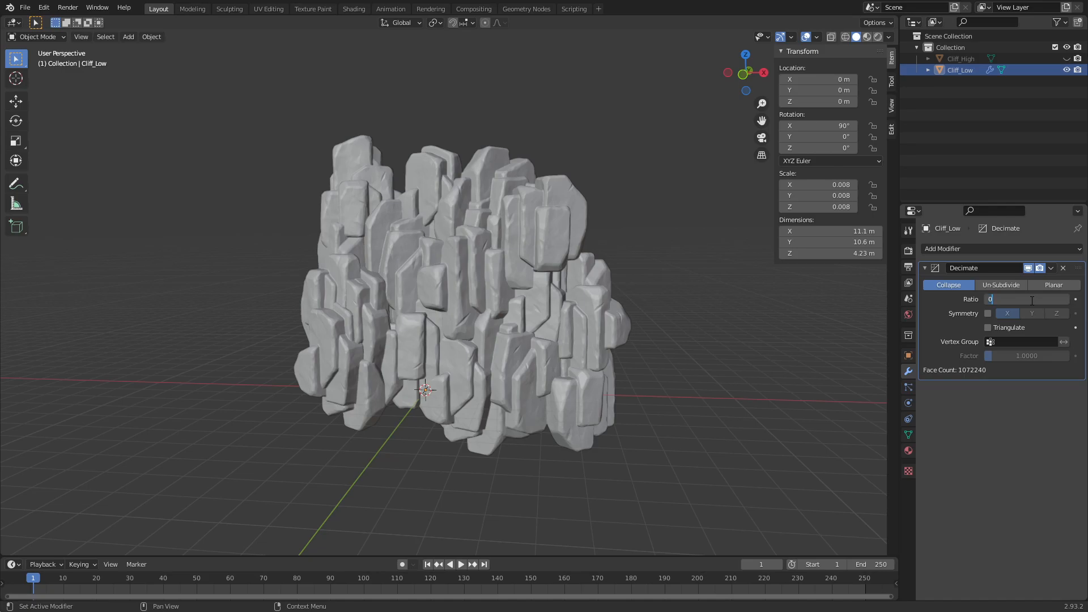
pyautogui.press('Return')
pyautogui.click(1051, 268)
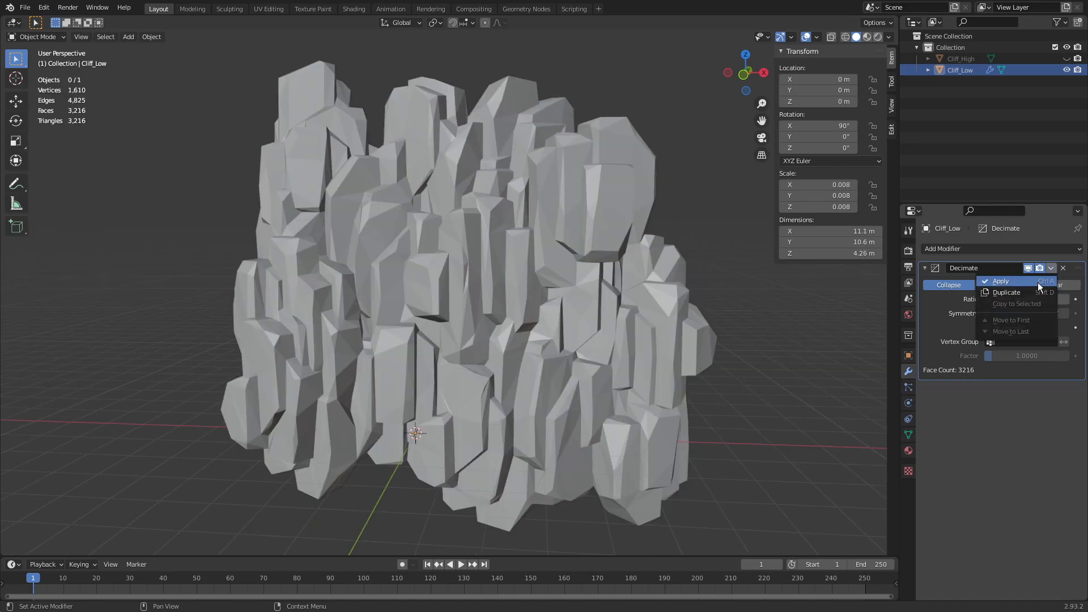
pyautogui.click(1007, 286)
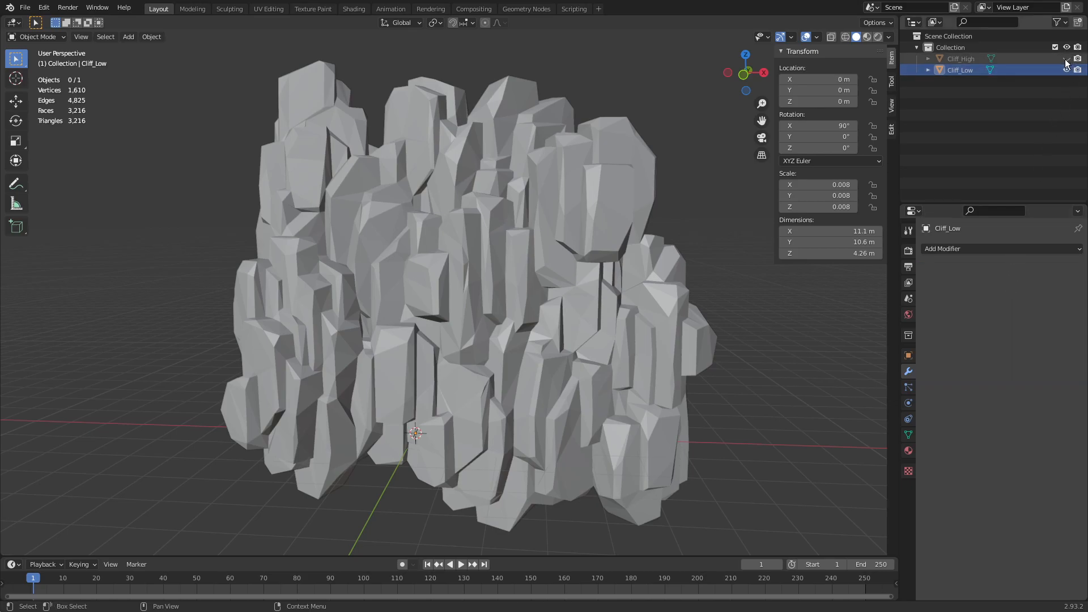
# Shade Cliff_Low and Cliff_High smooth, swapping their visibility to reach each one, and leave only Cliff_Low shown
pyautogui.click(511, 209)
pyautogui.rightClick(511, 209)
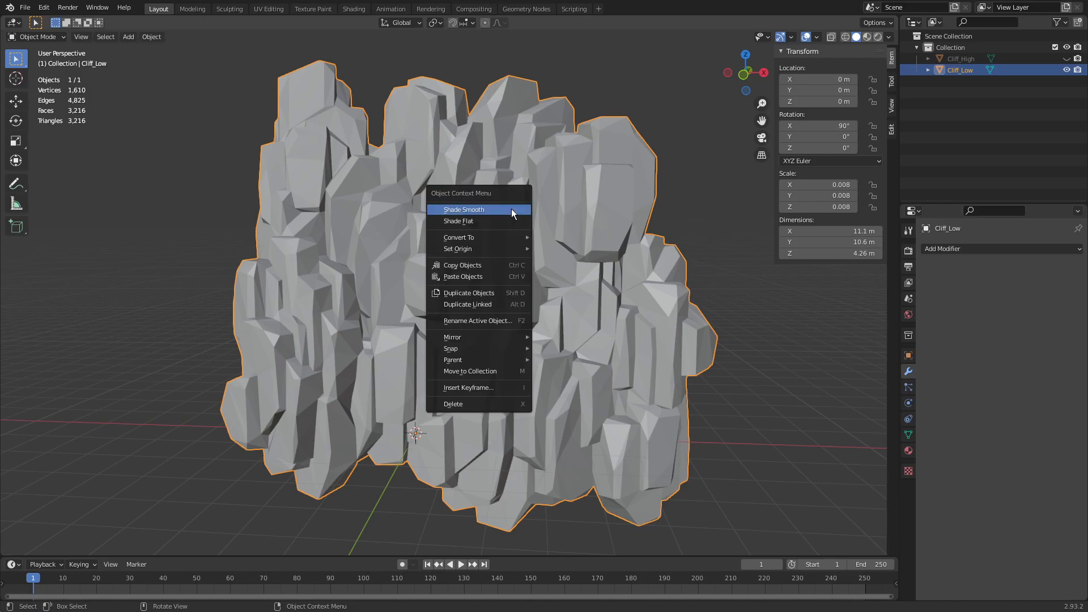
pyautogui.click(511, 209)
pyautogui.click(1066, 70)
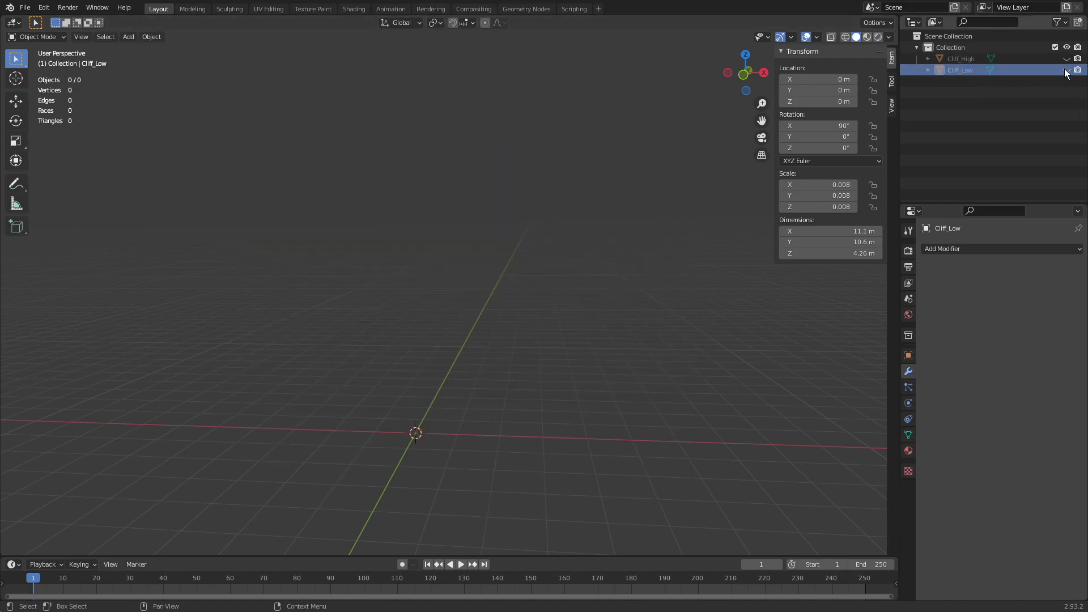
pyautogui.click(1066, 59)
pyautogui.click(539, 246)
pyautogui.rightClick(538, 246)
pyautogui.click(538, 246)
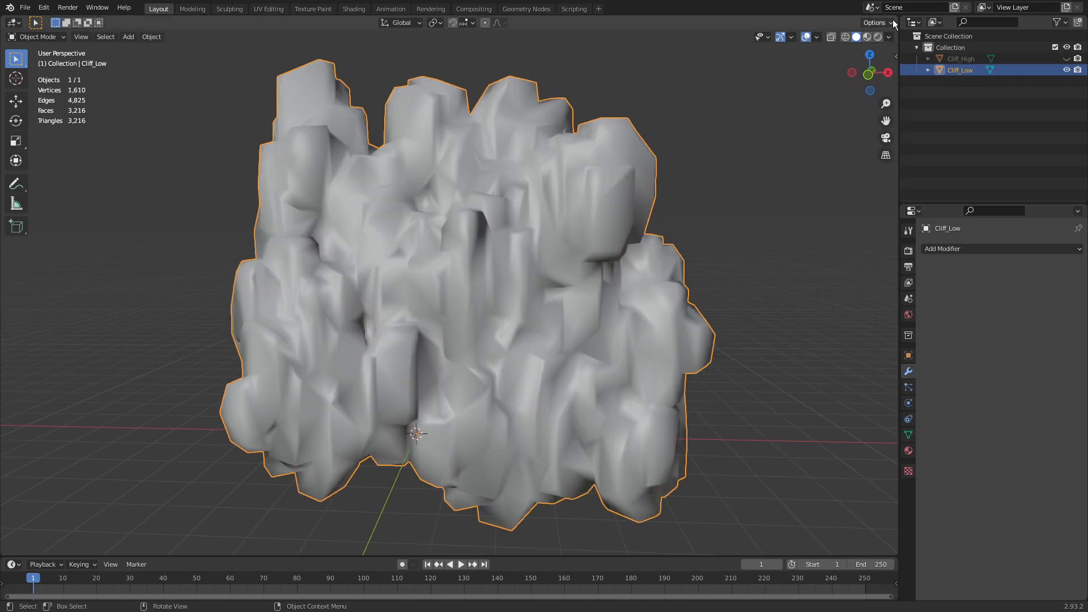
# Split the 3D viewport into two areas, show the UV Editor in the new one, and enter Edit Mode on Cliff_Low
pyautogui.moveTo(893, 23); pyautogui.dragTo(519, 39)
pyautogui.click(531, 24)
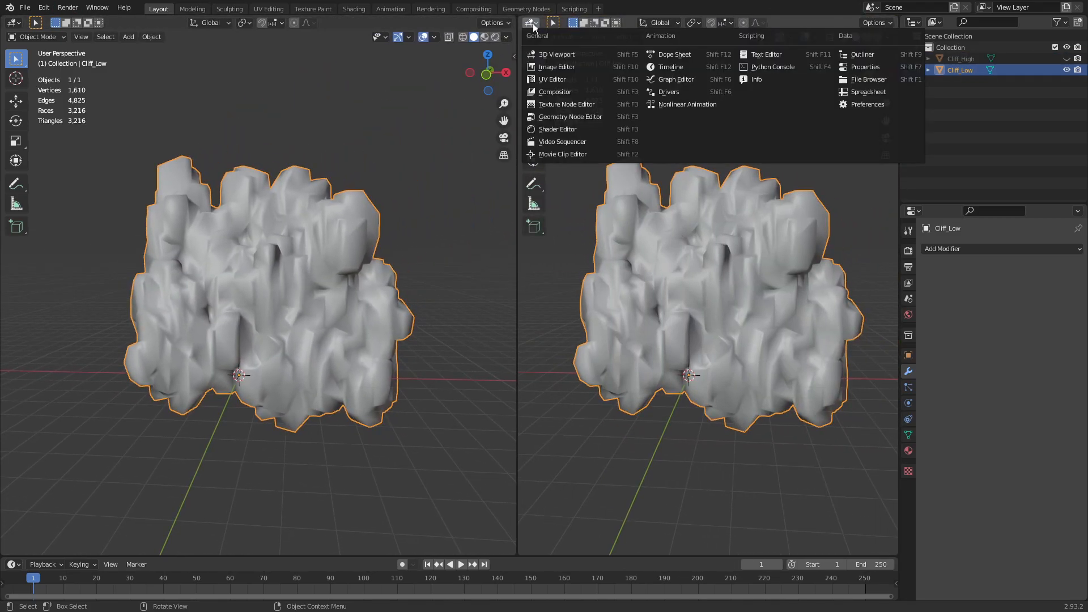
pyautogui.click(554, 67)
pyautogui.scroll(1, 702, 242)
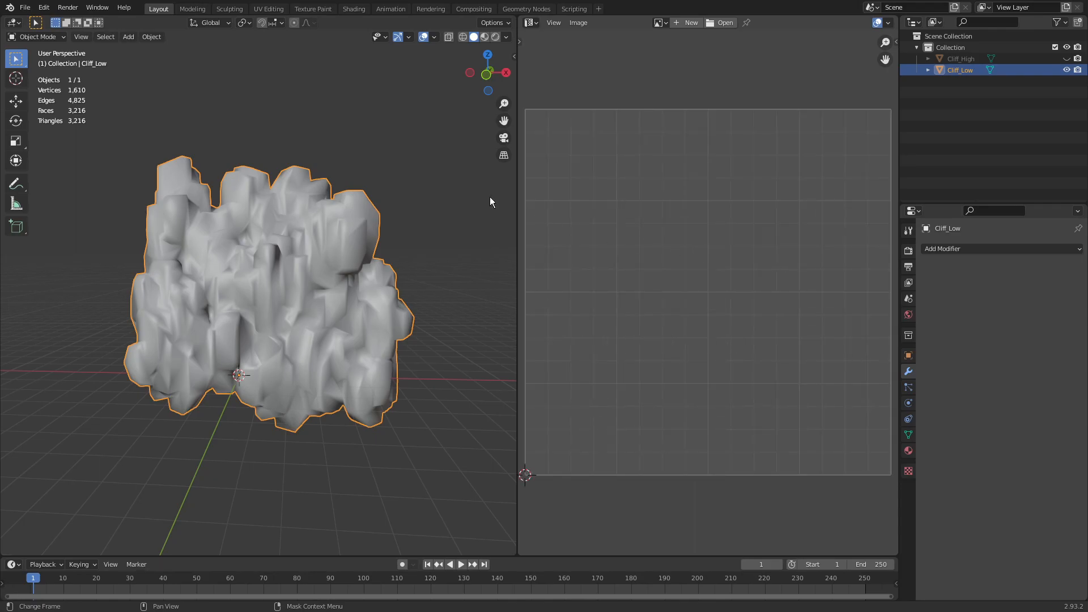
pyautogui.press('Tab')
pyautogui.scroll(4, 278, 157)
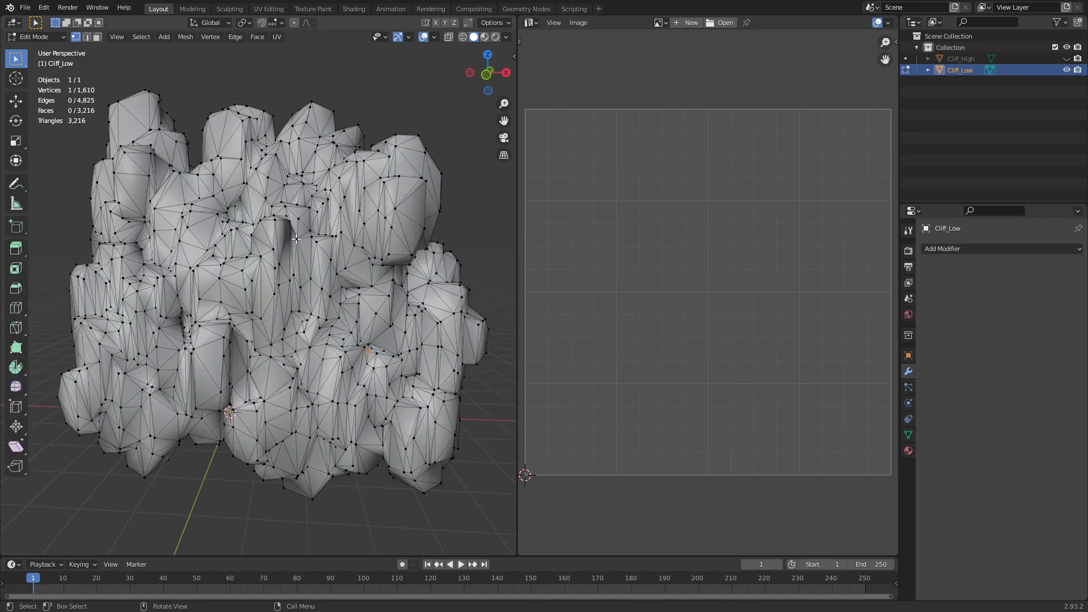
# Try a first unwrap of the whole Cliff_Low mesh
pyautogui.scroll(-3, 277, 235)
pyautogui.press('a')
pyautogui.press('u')
pyautogui.press('Return')
# Select a continuous vertical edge path around the middle of Cliff_Low, running down its front and across the other sides
pyautogui.moveTo(348, 211); pyautogui.dragTo(250, 227, button='middle')
pyautogui.hotkey('alt', 'a')
pyautogui.scroll(4, 255, 244)
pyautogui.keyDown('ctrl'); pyautogui.click(251, 419); pyautogui.keyUp('ctrl')
pyautogui.moveTo(251, 419); pyautogui.dragTo(276, 381, button='middle')
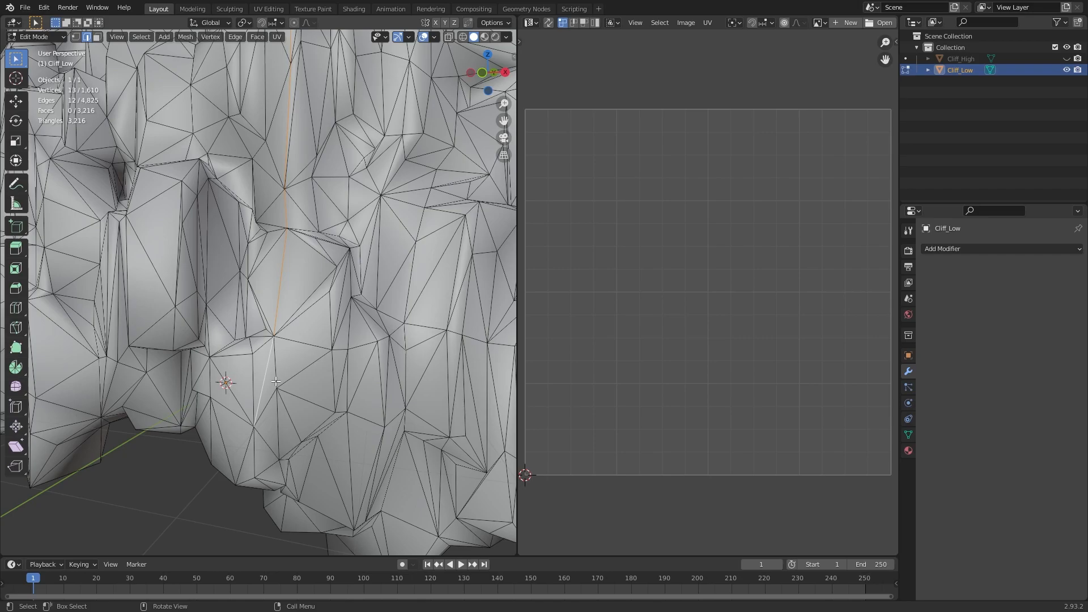
pyautogui.moveTo(276, 381); pyautogui.dragTo(317, 284, button='middle')
pyautogui.scroll(-5, 309, 272)
pyautogui.scroll(5, 210, 317)
pyautogui.keyDown('ctrl'); pyautogui.click(182, 347); pyautogui.keyUp('ctrl')
pyautogui.scroll(3, 283, 278)
pyautogui.keyDown('ctrl'); pyautogui.click(254, 268); pyautogui.keyUp('ctrl')
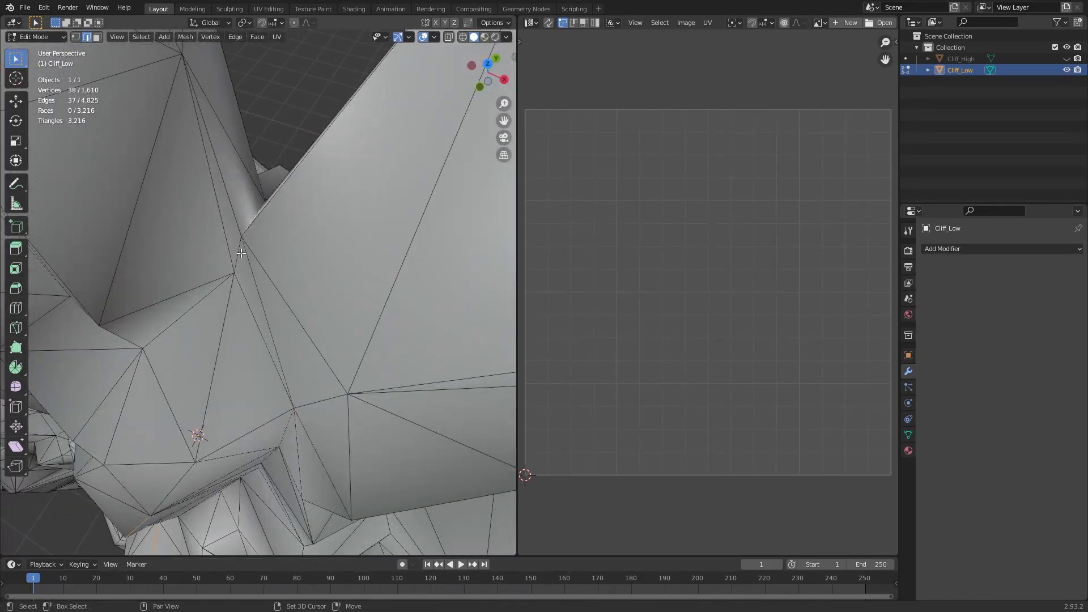
pyautogui.keyDown('shift'); pyautogui.click(234, 252); pyautogui.keyUp('shift')
# Mark the vertical edge path as a seam and unwrap the whole Cliff_Low mesh
pyautogui.scroll(-8, 234, 252)
pyautogui.moveTo(238, 283); pyautogui.dragTo(232, 249, button='middle')
pyautogui.press('a')
pyautogui.rightClick(223, 265)
pyautogui.press('u')
pyautogui.click(238, 272)
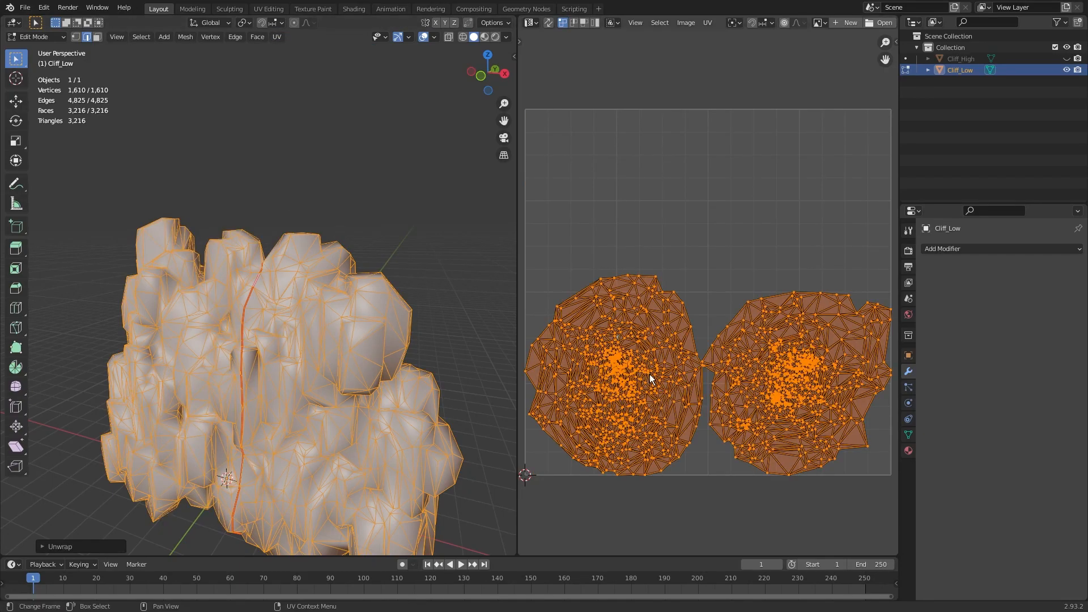
# Begin a second edge path along the cliff's outer edge, dividing its front from its back
pyautogui.scroll(7, 649, 374)
pyautogui.moveTo(736, 317); pyautogui.dragTo(676, 251, button='middle')
pyautogui.scroll(-2, 675, 250)
pyautogui.moveTo(227, 272); pyautogui.dragTo(247, 226, button='middle')
pyautogui.scroll(3, 363, 227)
pyautogui.scroll(-3, 248, 227)
pyautogui.click(247, 164)
pyautogui.moveTo(248, 163); pyautogui.dragTo(308, 272, button='middle')
pyautogui.scroll(3, 307, 272)
pyautogui.scroll(3, 271, 153)
pyautogui.keyDown('shift'); pyautogui.moveTo(268, 313); pyautogui.dragTo(249, 238, button='middle'); pyautogui.keyUp('shift')
pyautogui.scroll(3, 262, 170)
pyautogui.keyDown('ctrl'); pyautogui.click(263, 162); pyautogui.keyUp('ctrl')
pyautogui.moveTo(263, 162); pyautogui.dragTo(294, 219, button='middle')
pyautogui.scroll(-4, 294, 219)
pyautogui.scroll(4, 294, 210)
pyautogui.keyDown('ctrl'); pyautogui.click(294, 209); pyautogui.keyUp('ctrl')
# Extend the dividing edge path across the underside of the cliff, following the shortest runs of edges
pyautogui.scroll(-3, 294, 209)
pyautogui.keyDown('shift'); pyautogui.moveTo(249, 318); pyautogui.dragTo(244, 227, button='middle'); pyautogui.keyUp('shift')
pyautogui.moveTo(244, 226); pyautogui.dragTo(289, 303, button='middle')
pyautogui.scroll(-4, 233, 169)
pyautogui.scroll(4, 228, 424)
pyautogui.keyDown('ctrl'); pyautogui.click(287, 349); pyautogui.keyUp('ctrl')
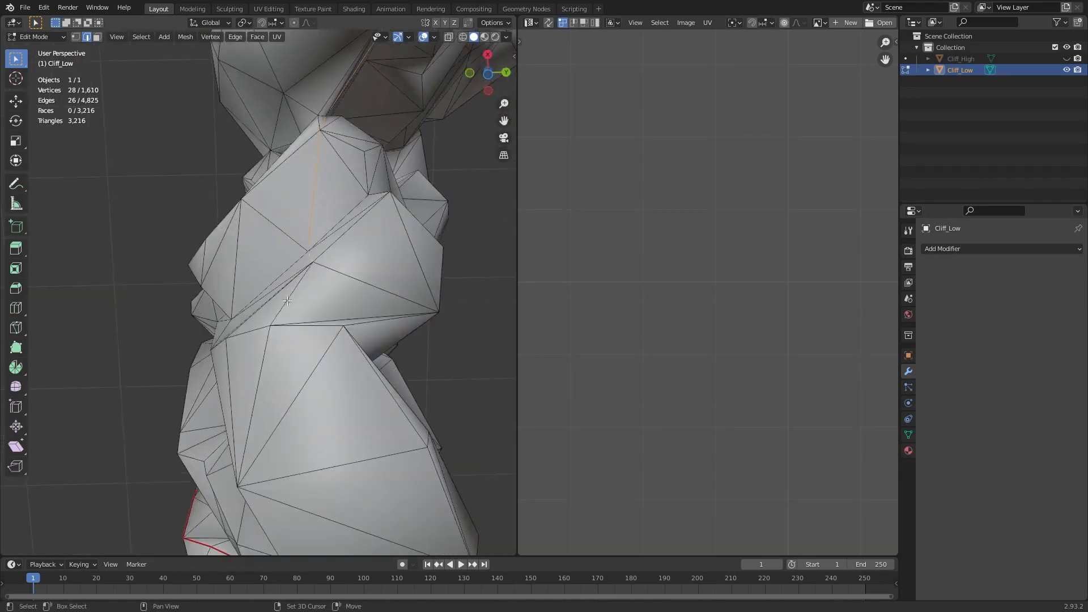
pyautogui.keyDown('shift'); pyautogui.moveTo(333, 180); pyautogui.dragTo(346, 97, button='middle'); pyautogui.keyUp('shift')
pyautogui.scroll(3, 272, 317)
pyautogui.keyDown('ctrl'); pyautogui.click(238, 294); pyautogui.keyUp('ctrl')
pyautogui.scroll(-4, 272, 317)
pyautogui.moveTo(272, 340); pyautogui.dragTo(294, 272, button='middle')
pyautogui.keyDown('ctrl'); pyautogui.click(304, 233); pyautogui.keyUp('ctrl')
pyautogui.moveTo(304, 233)
pyautogui.mouseDown(button='middle')
pyautogui.moveTo(323, 311)
pyautogui.moveTo(283, 266)
pyautogui.moveTo(294, 226)
pyautogui.mouseUp(button='middle')
pyautogui.scroll(4, 300, 238)
pyautogui.keyDown('ctrl'); pyautogui.click(304, 243); pyautogui.keyUp('ctrl')
pyautogui.scroll(-4, 295, 227)
pyautogui.moveTo(295, 170); pyautogui.dragTo(267, 150, button='middle')
pyautogui.scroll(3, 255, 227)
pyautogui.keyDown('ctrl'); pyautogui.click(244, 243); pyautogui.keyUp('ctrl')
# Complete the edge path around the rest of the cliff's outer edge to separate front and back
pyautogui.scroll(-3, 255, 226)
pyautogui.moveTo(255, 216); pyautogui.dragTo(334, 283, button='middle')
pyautogui.scroll(4, 272, 250)
pyautogui.keyDown('ctrl'); pyautogui.click(278, 266); pyautogui.keyUp('ctrl')
pyautogui.scroll(-4, 277, 255)
pyautogui.scroll(4, 329, 340)
pyautogui.keyDown('ctrl'); pyautogui.click(338, 386); pyautogui.keyUp('ctrl')
pyautogui.scroll(-4, 338, 363)
pyautogui.scroll(4, 339, 255)
pyautogui.keyDown('ctrl'); pyautogui.click(380, 198); pyautogui.keyUp('ctrl')
pyautogui.moveTo(380, 198); pyautogui.dragTo(272, 294, button='middle')
pyautogui.scroll(-4, 388, 247)
pyautogui.scroll(4, 283, 283)
pyautogui.scroll(-5, 340, 340)
# Mark the outer edge path as a seam and unwrap the whole mesh with both seams
pyautogui.moveTo(340, 340); pyautogui.dragTo(406, 368, button='middle')
pyautogui.press('a')
pyautogui.press('u')
pyautogui.scroll(-4, 721, 260)
pyautogui.scroll(1, 674, 278)
# Turn on UV sync selection and clear the selection to compare the islands with the mesh
pyautogui.click(548, 23)
pyautogui.scroll(-1, 674, 277)
pyautogui.moveTo(786, 272); pyautogui.dragTo(820, 334)
pyautogui.moveTo(339, 227); pyautogui.dragTo(457, 236, button='middle')
pyautogui.click(432, 146)
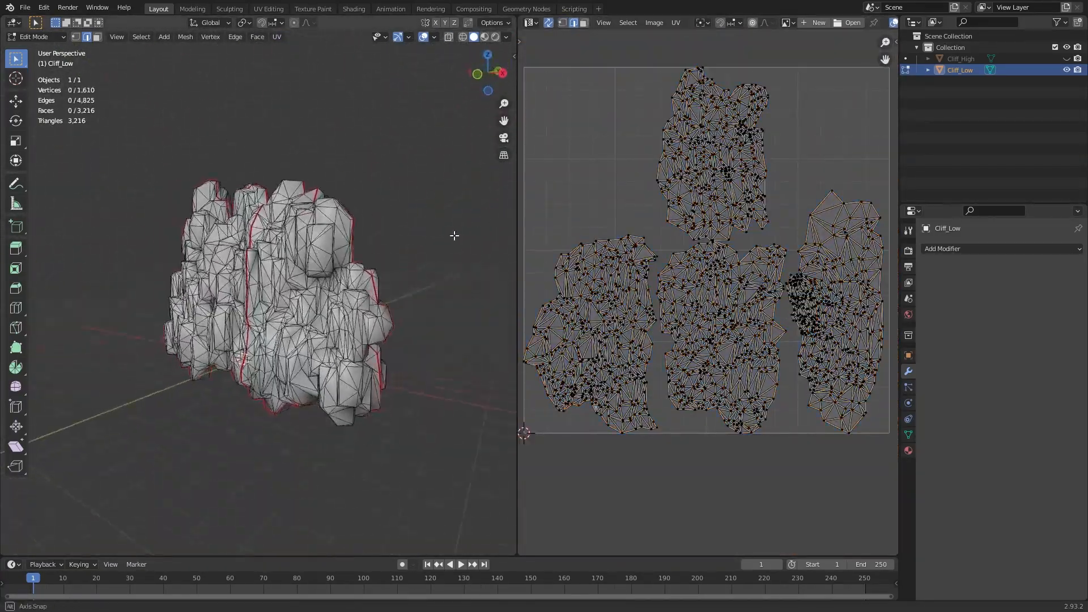
# Pick a point on a problem area of a UV island's border and frame it on the mesh
pyautogui.scroll(12, 649, 200)
pyautogui.moveTo(648, 200); pyautogui.dragTo(592, 195, button='middle')
pyautogui.scroll(-3, 592, 195)
pyautogui.click(708, 377)
pyautogui.press('g')
pyautogui.rightClick(726, 374)
pyautogui.scroll(-4, 708, 340)
pyautogui.press('KP_Decimal')
# Adjust the seam marking of the edges around the framed spot on the cliff's side and unwrap the whole mesh again
pyautogui.moveTo(306, 289); pyautogui.dragTo(335, 339, button='middle')
pyautogui.keyDown('shift'); pyautogui.click(334, 339); pyautogui.keyUp('shift')
pyautogui.moveTo(339, 219); pyautogui.dragTo(317, 238, button='middle')
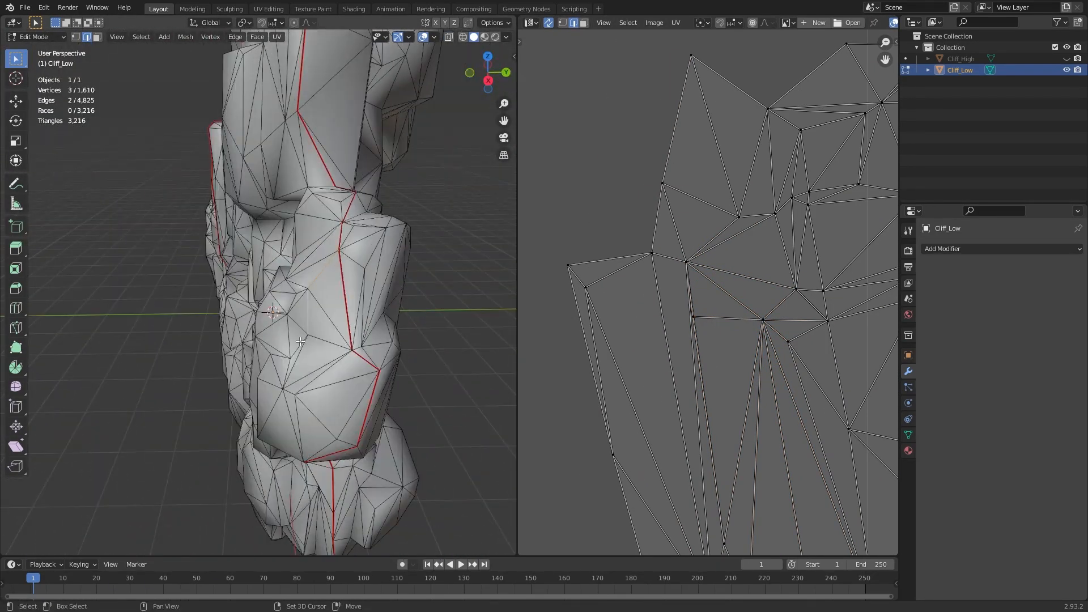
pyautogui.rightClick(330, 322)
pyautogui.click(330, 325)
pyautogui.rightClick(365, 281)
pyautogui.click(369, 293)
pyautogui.press('a')
pyautogui.press('u')
pyautogui.click(368, 272)
# Pick a point in the UV layout's next problem area and frame it on the cliff's side
pyautogui.scroll(-10, 704, 208)
pyautogui.click(680, 215)
pyautogui.scroll(-7, 318, 162)
pyautogui.scroll(7, 272, 284)
pyautogui.moveTo(318, 163); pyautogui.dragTo(253, 207, button='middle')
pyautogui.press('KP_Decimal')
# Switch to vertex selection and reposition two vertices near the cliff's side seam
pyautogui.press('1')
pyautogui.click(221, 244)
pyautogui.scroll(-6, 177, 238)
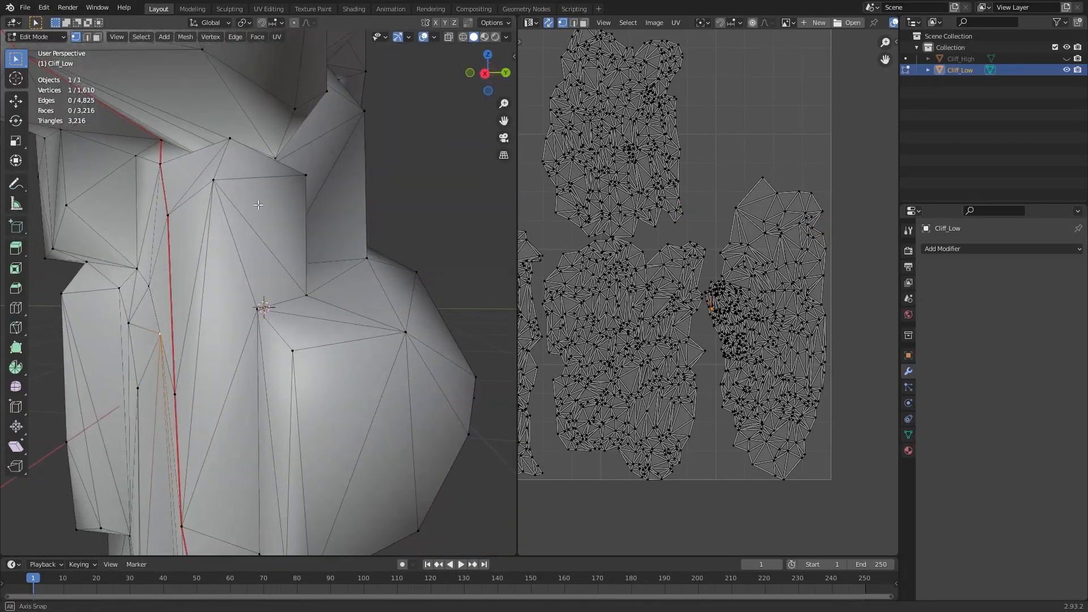
pyautogui.press('g')
pyautogui.click(284, 255)
pyautogui.click(363, 283)
pyautogui.press('g')
pyautogui.click(351, 284)
# Select an edge path along the seam on the cliff's side, update its seam marking, and unwrap the whole mesh
pyautogui.moveTo(351, 283); pyautogui.dragTo(363, 170, button='middle')
pyautogui.scroll(-5, 338, 241)
pyautogui.press('2')
pyautogui.click(316, 194)
pyautogui.keyDown('ctrl'); pyautogui.click(351, 431); pyautogui.keyUp('ctrl')
pyautogui.moveTo(351, 431); pyautogui.dragTo(335, 238, button='middle')
pyautogui.press('a')
pyautogui.press('u')
pyautogui.click(335, 239)
# Check the four-island UV layout, deselect the mesh, and export the cliff in FBX format
pyautogui.scroll(6, 712, 297)
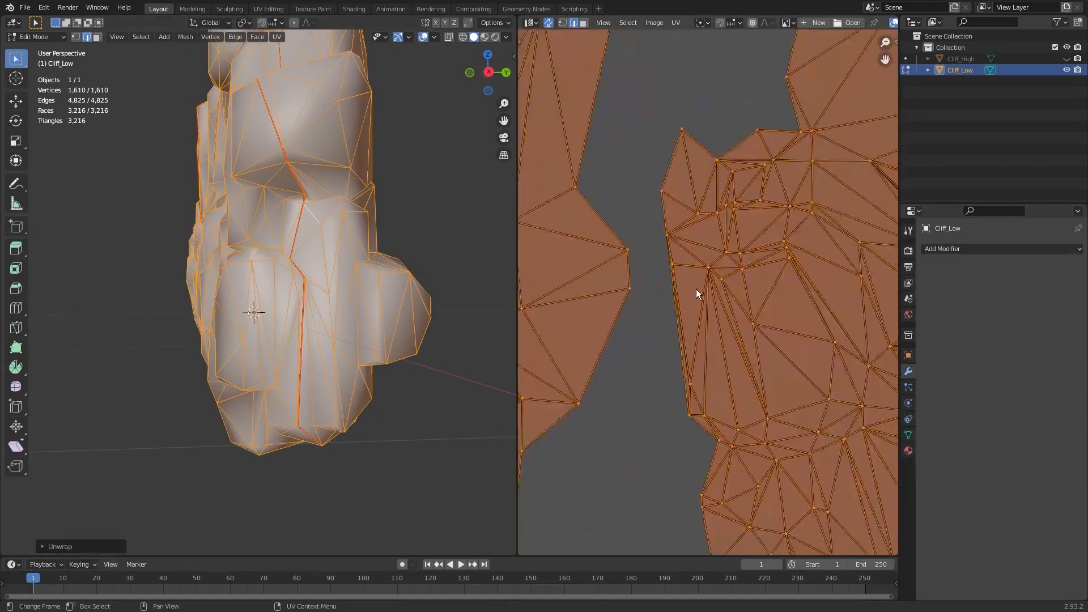
pyautogui.scroll(-10, 712, 296)
pyautogui.scroll(-4, 317, 272)
pyautogui.moveTo(255, 283); pyautogui.dragTo(397, 289, button='middle')
pyautogui.hotkey('alt', 'a')
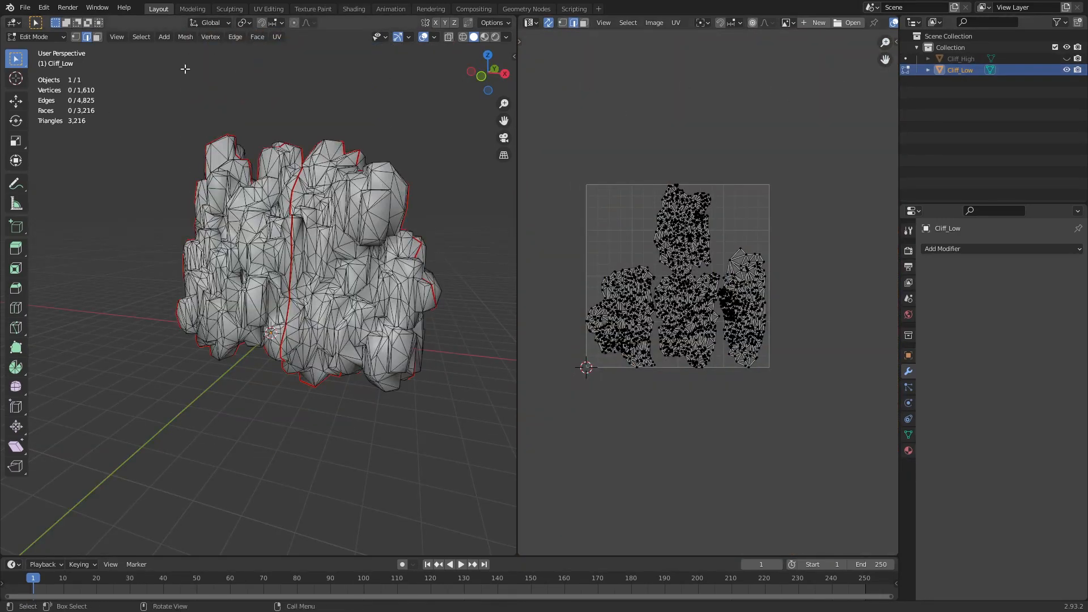
pyautogui.click(25, 7)
pyautogui.moveTo(72, 172)
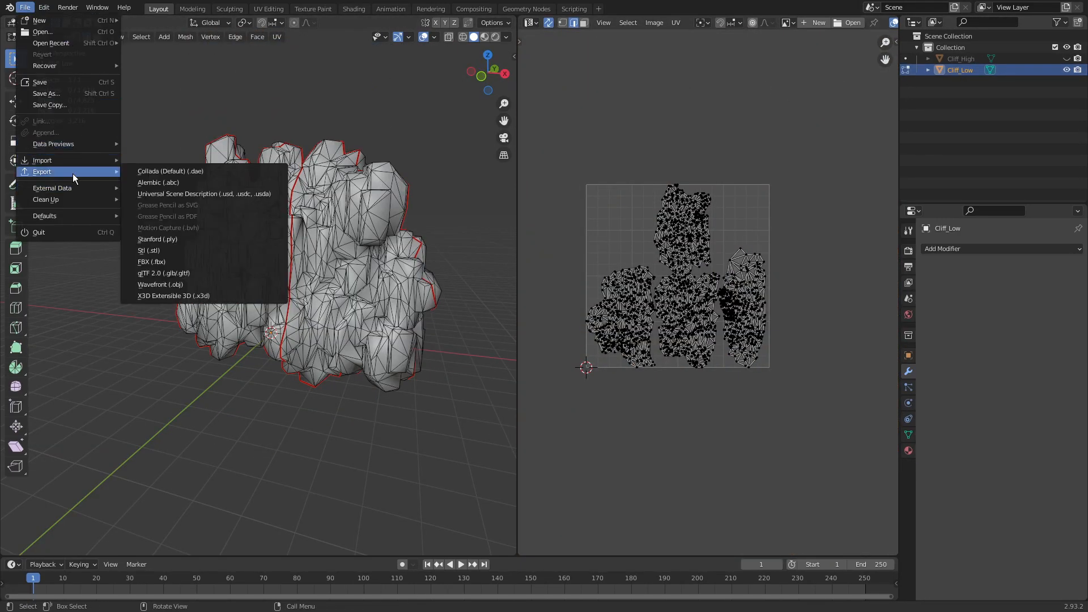
pyautogui.click(168, 260)
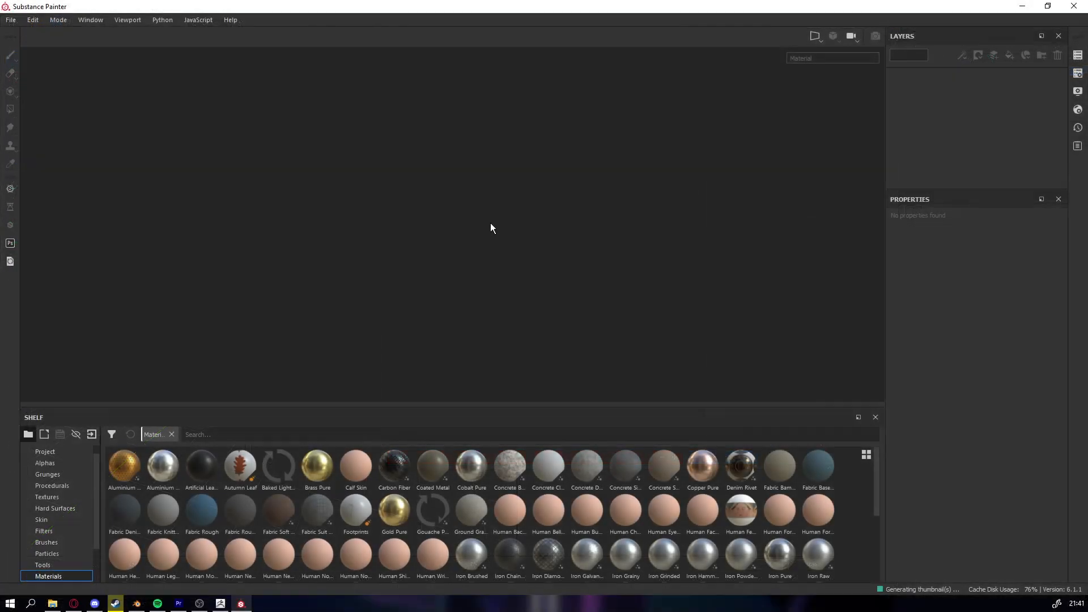
# Create a new PBR - Metallic Roughness project from Cliff_Low.fbx with a document resolution of 2048
pyautogui.click(4, 21)
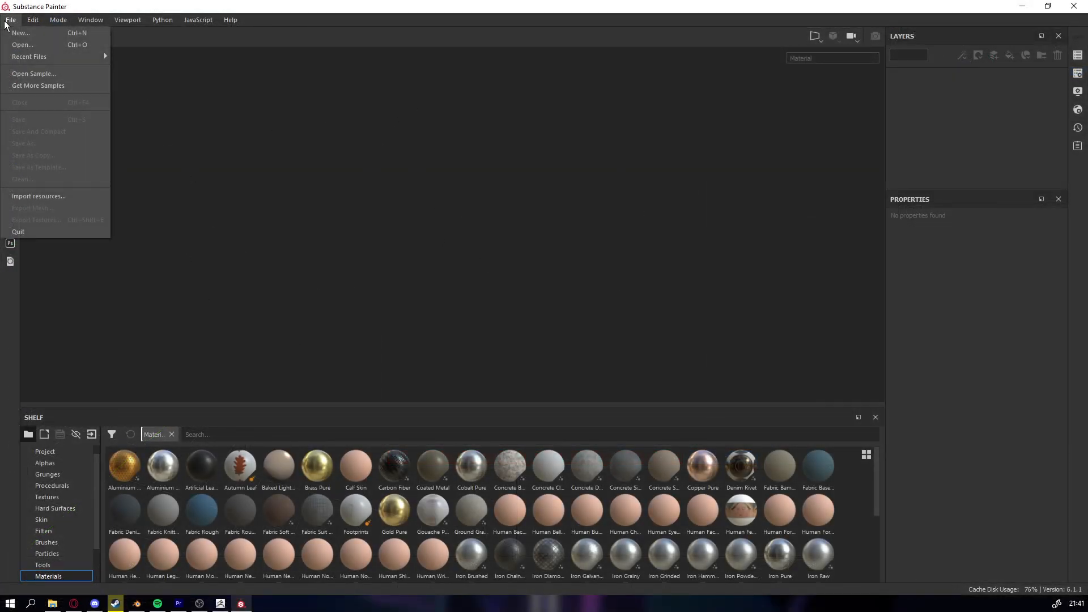
pyautogui.click(18, 30)
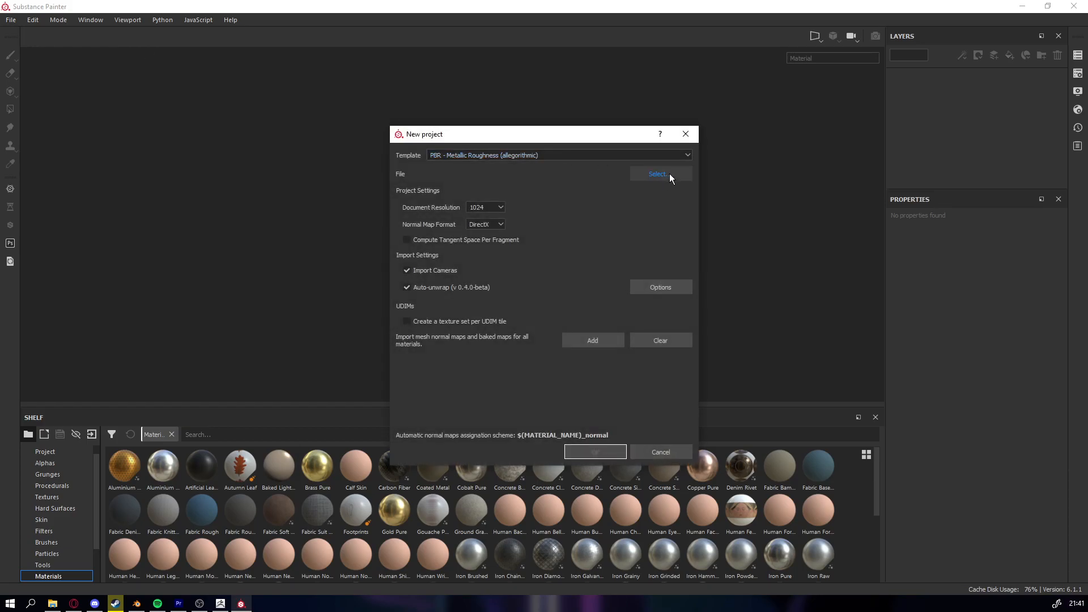
pyautogui.click(657, 174)
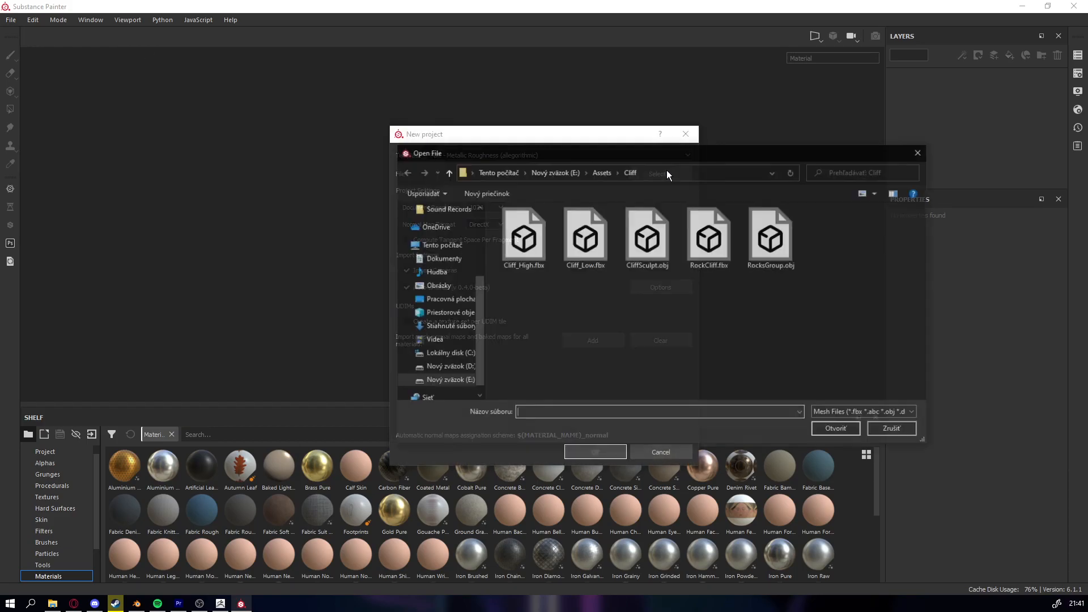
pyautogui.doubleClick(583, 231)
pyautogui.click(500, 207)
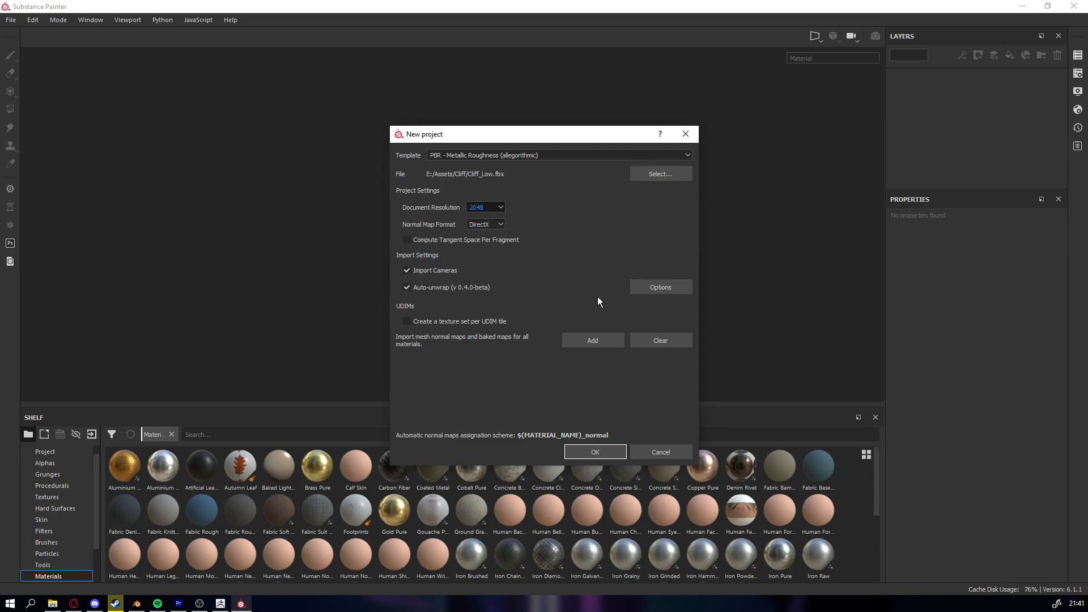
pyautogui.click(594, 452)
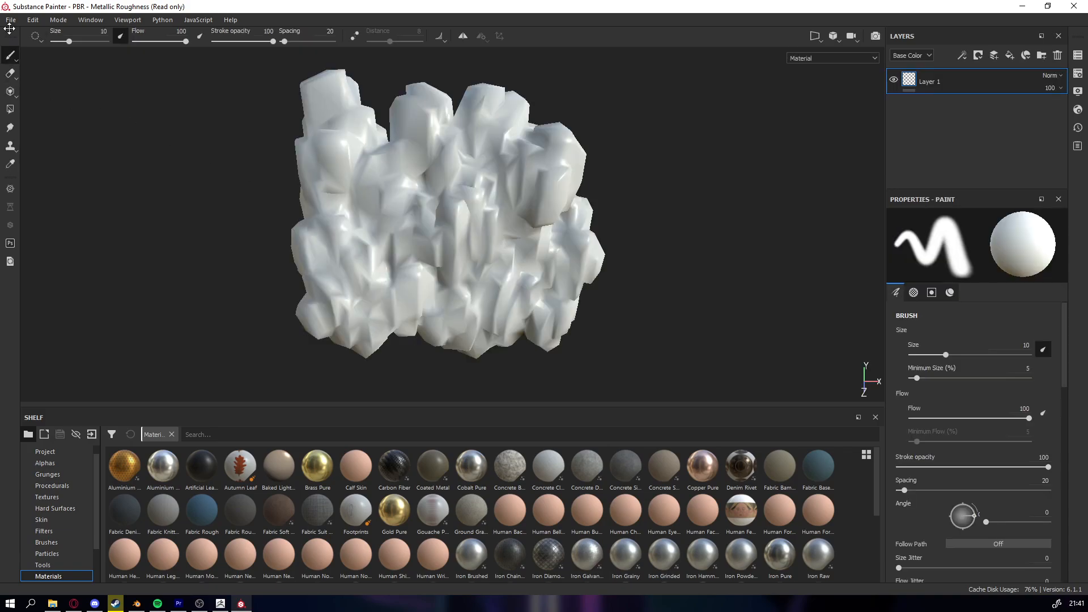
# Set up mesh map baking with output size 2048, Thickness excluded, and Cliff_High.fbx as the high definition mesh
pyautogui.click(1078, 73)
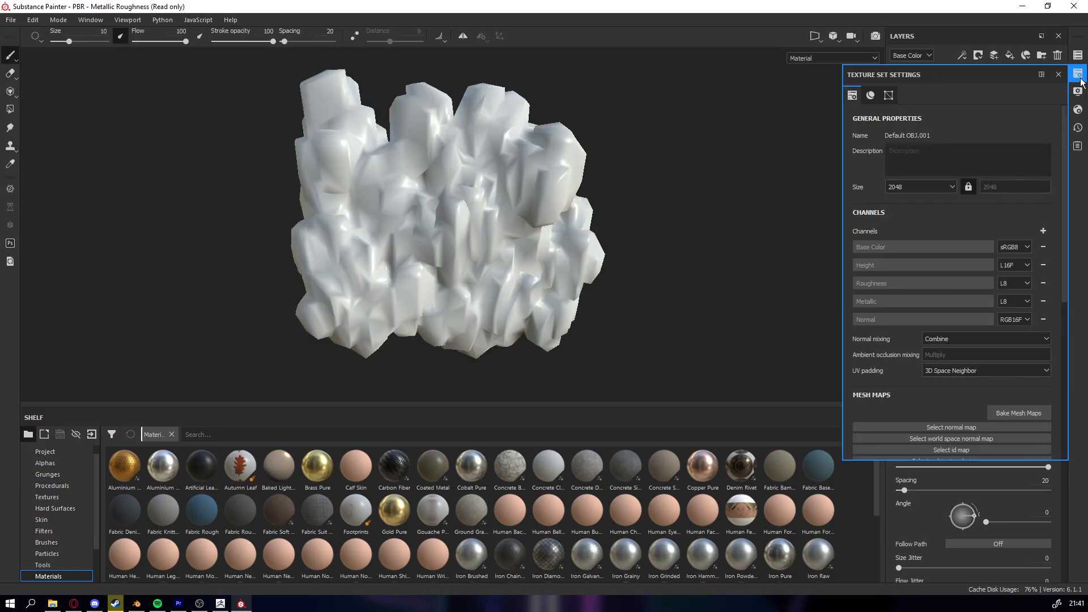
pyautogui.click(1018, 412)
pyautogui.click(542, 148)
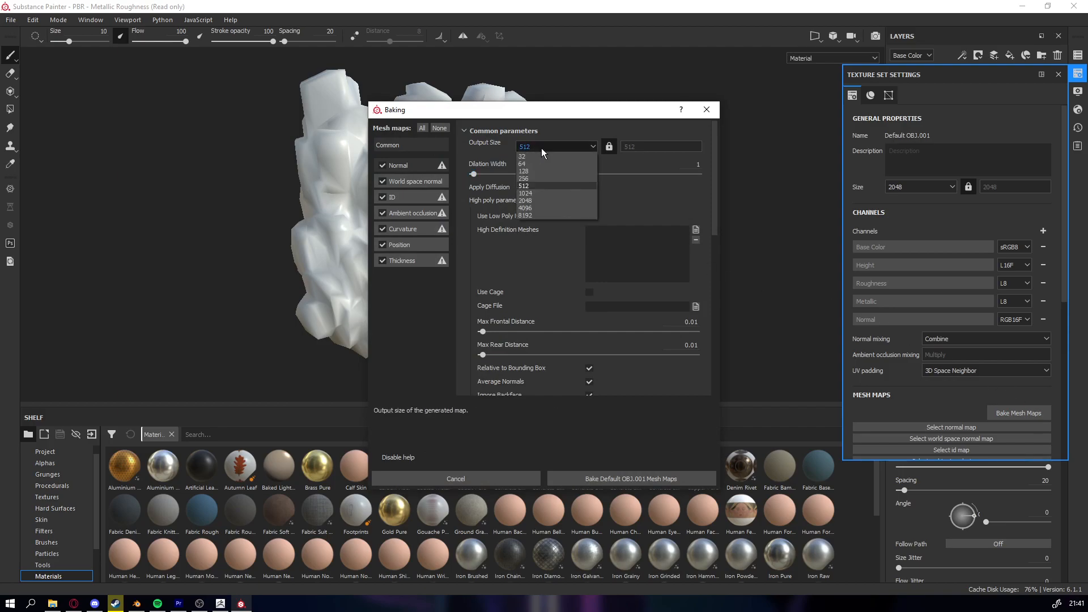
pyautogui.click(539, 203)
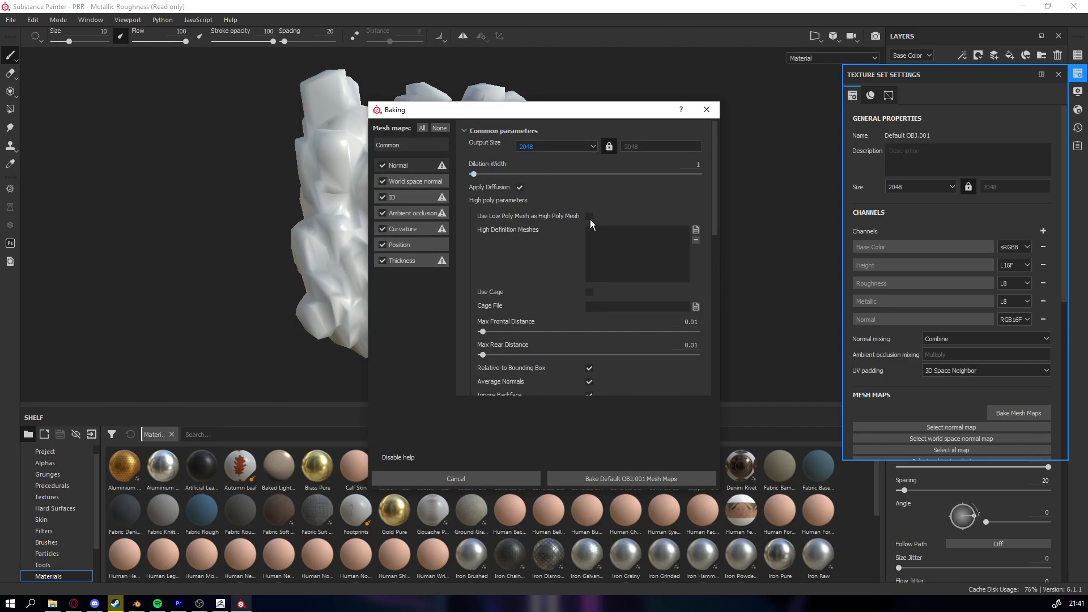
pyautogui.moveTo(421, 258)
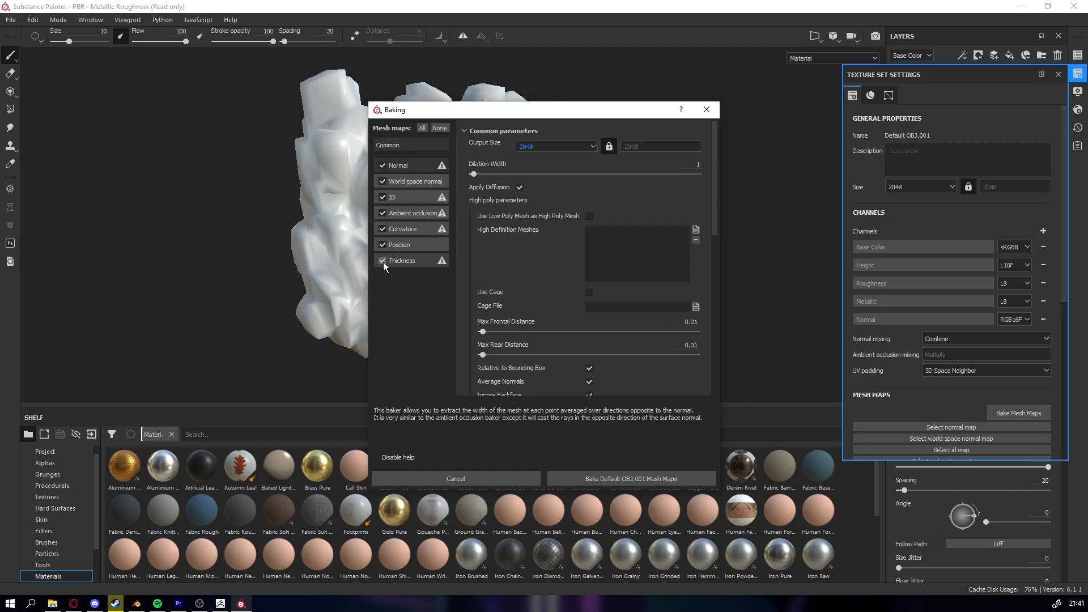
pyautogui.click(696, 229)
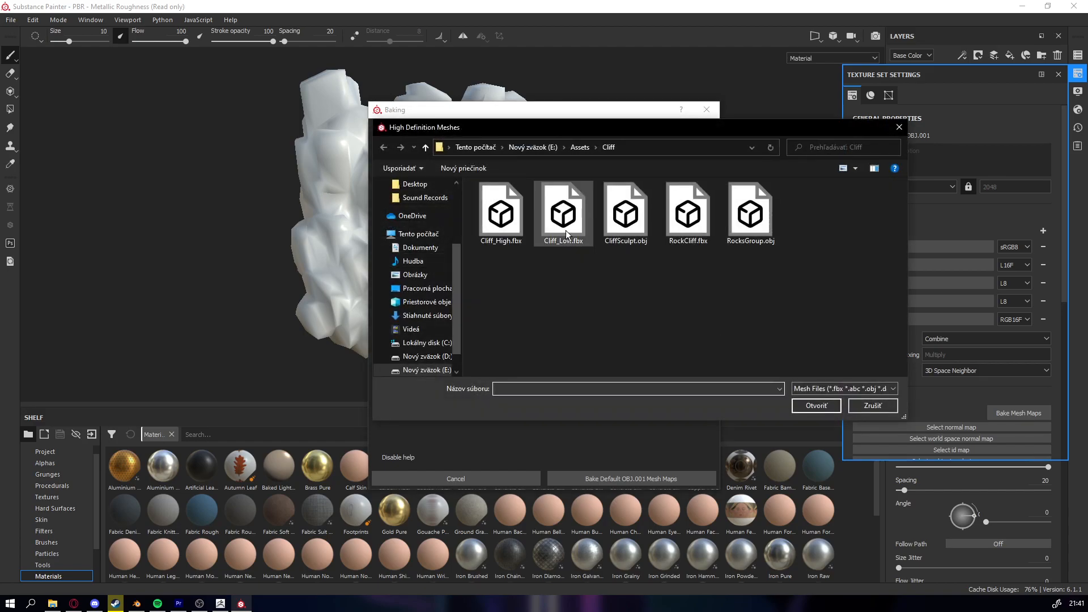
pyautogui.doubleClick(506, 227)
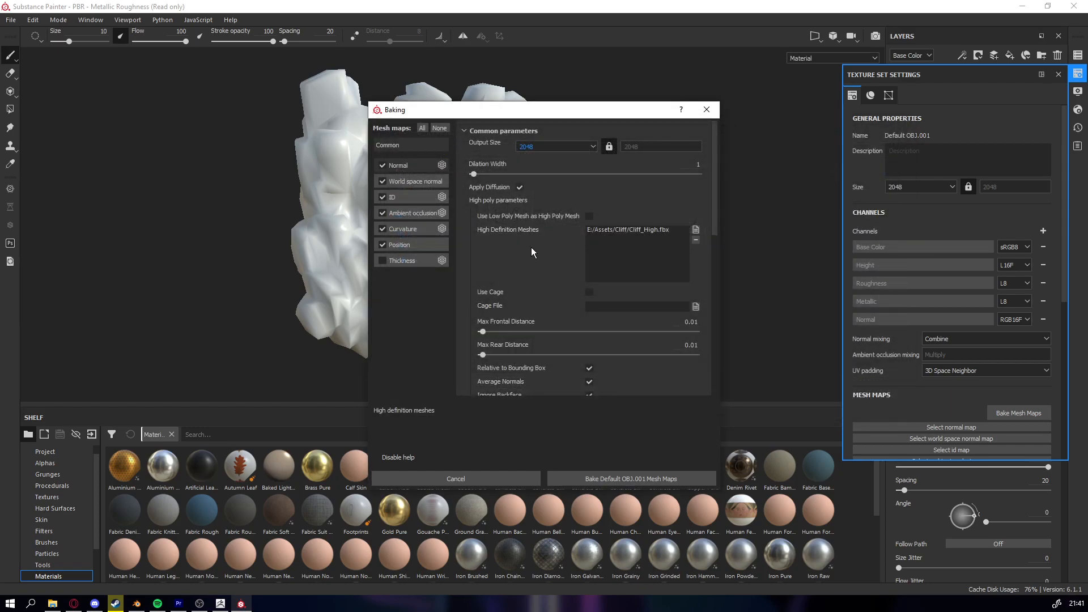
# Set the bake's max frontal and rear distances to 0.021 and its antialiasing to Subsampling 2x2
pyautogui.moveTo(482, 333); pyautogui.dragTo(484, 358)
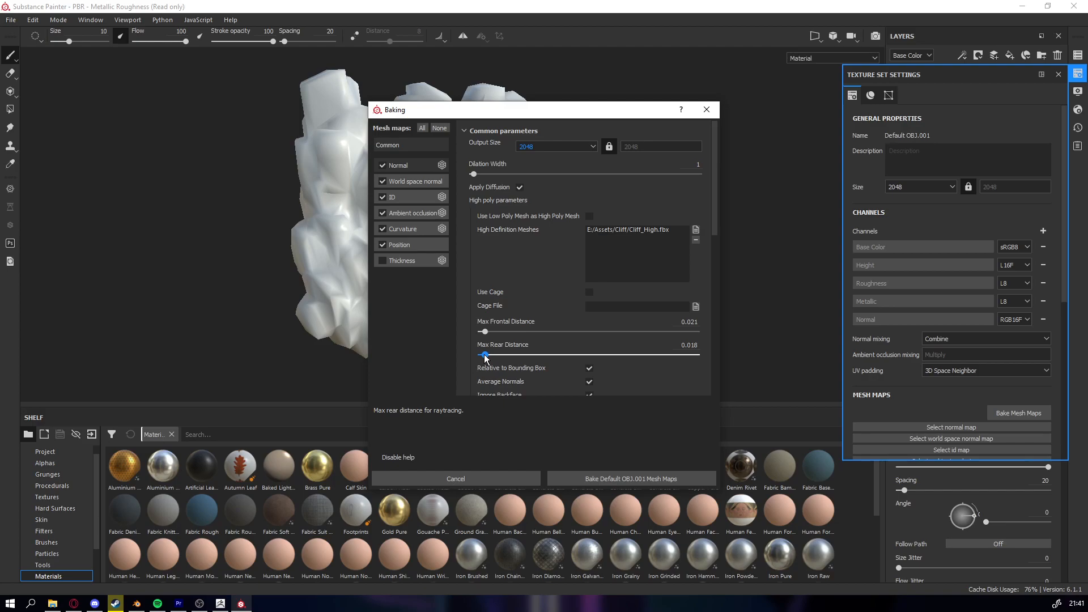
pyautogui.scroll(-3, 515, 294)
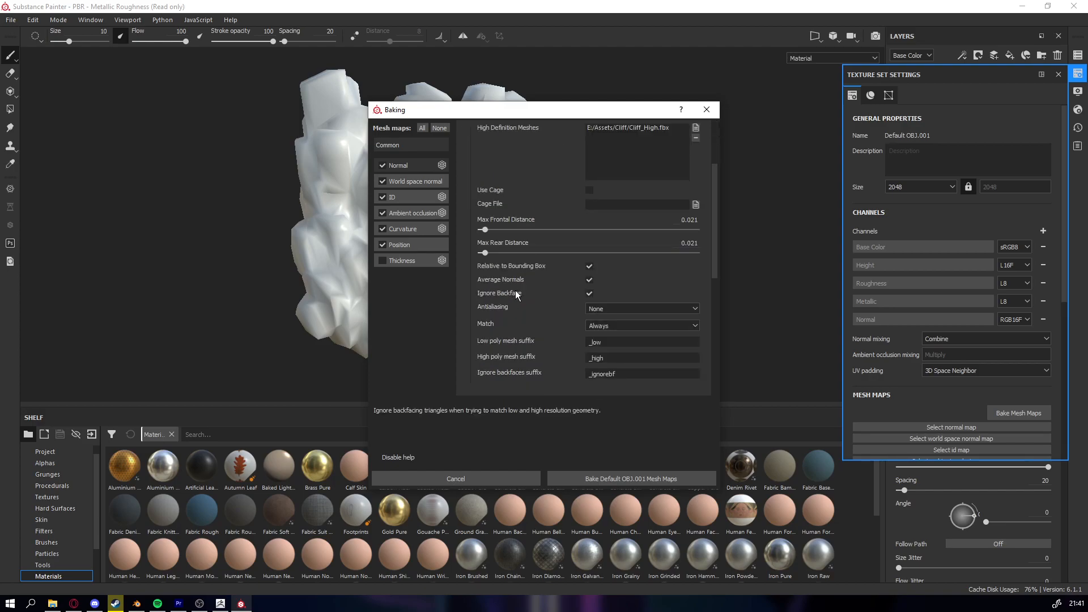
pyautogui.scroll(-2, 527, 294)
pyautogui.click(609, 241)
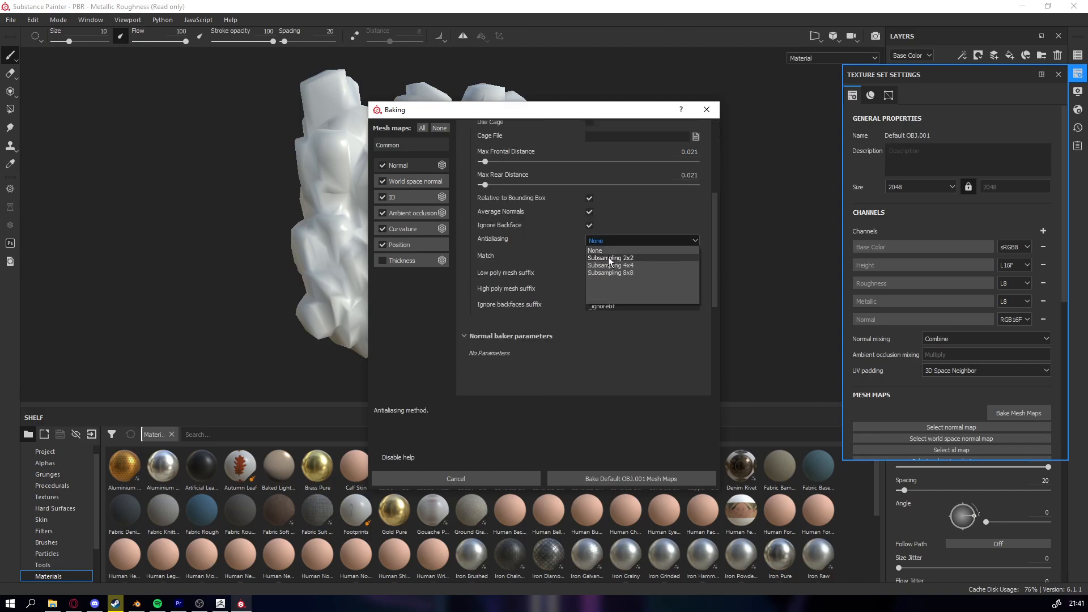
pyautogui.click(609, 259)
pyautogui.scroll(5, 553, 284)
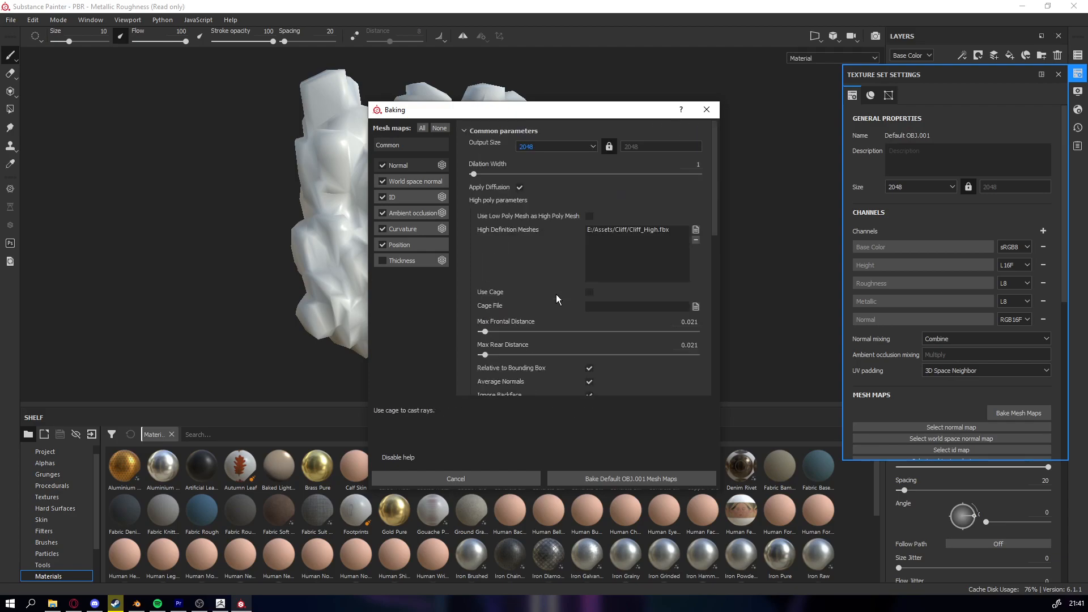
# Bake the cliff's mesh maps and dismiss the baking report
pyautogui.click(648, 479)
pyautogui.moveTo(534, 227); pyautogui.dragTo(721, 189)
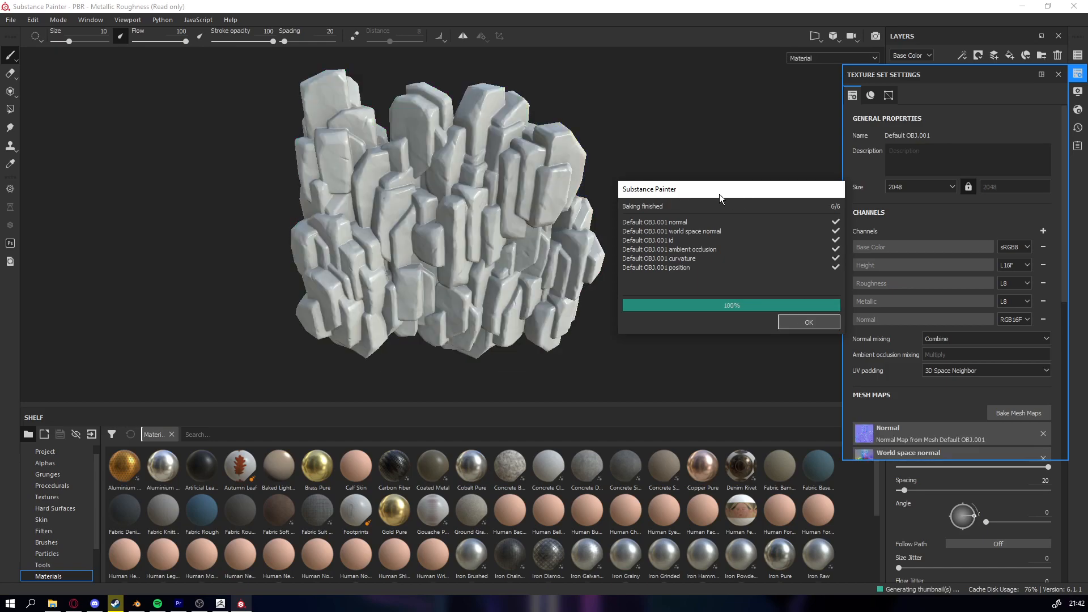
pyautogui.moveTo(723, 193); pyautogui.dragTo(643, 187)
pyautogui.click(722, 319)
# Add a fill layer with roughness 0.9407 and turn off its metal and normal channels
pyautogui.click(1046, 72)
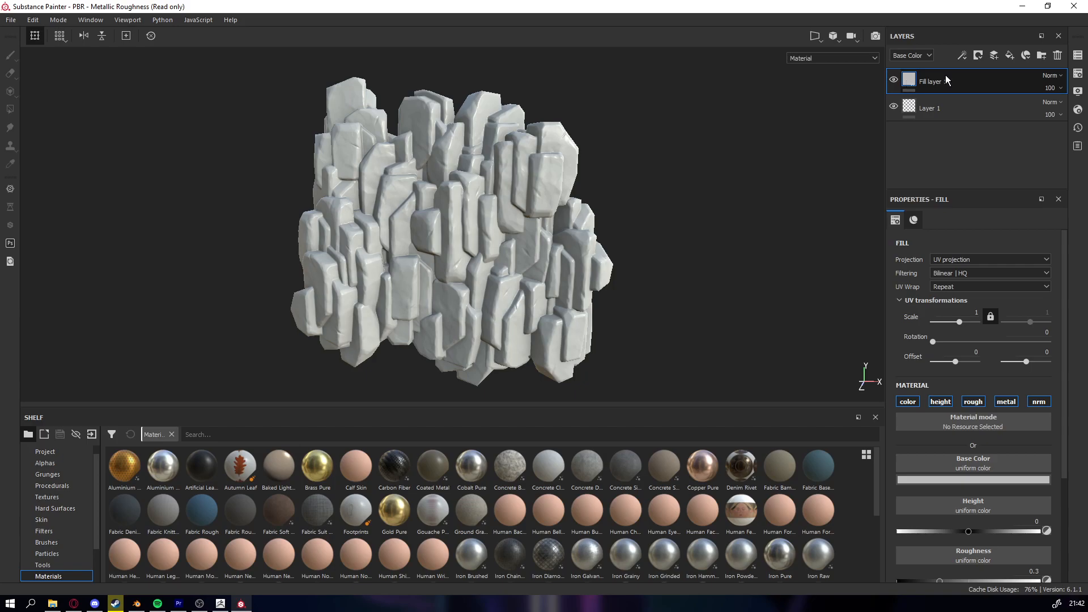
pyautogui.scroll(-3, 942, 516)
pyautogui.moveTo(940, 513); pyautogui.dragTo(1032, 513)
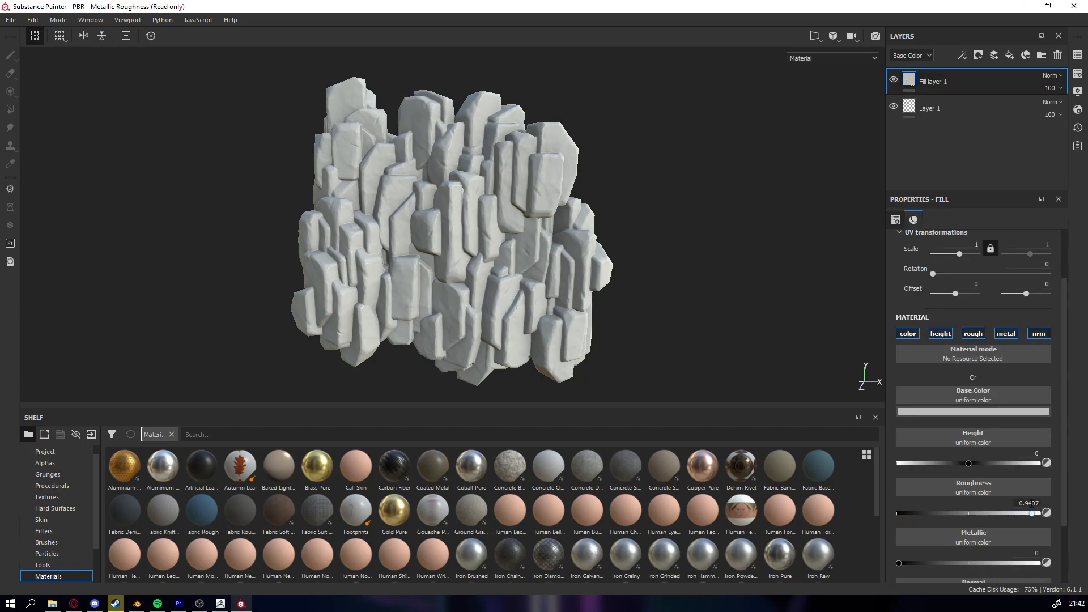
pyautogui.click(1006, 334)
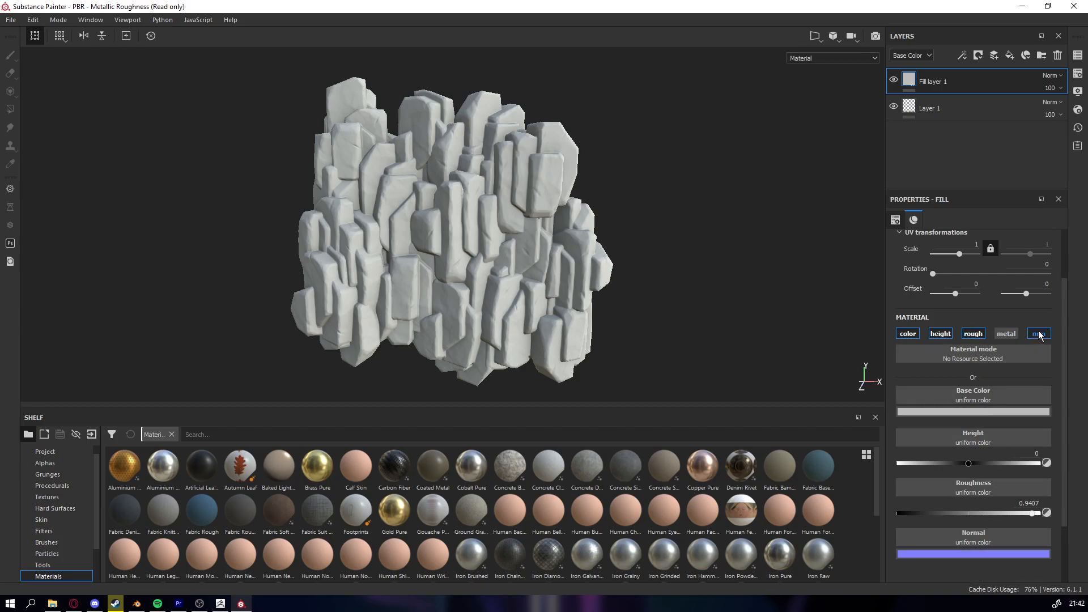
# Set the fill layer's colour to a dark blue-grey (R 0.148, G 0.160, B 0.165) and rename the layer Base Color
pyautogui.click(976, 413)
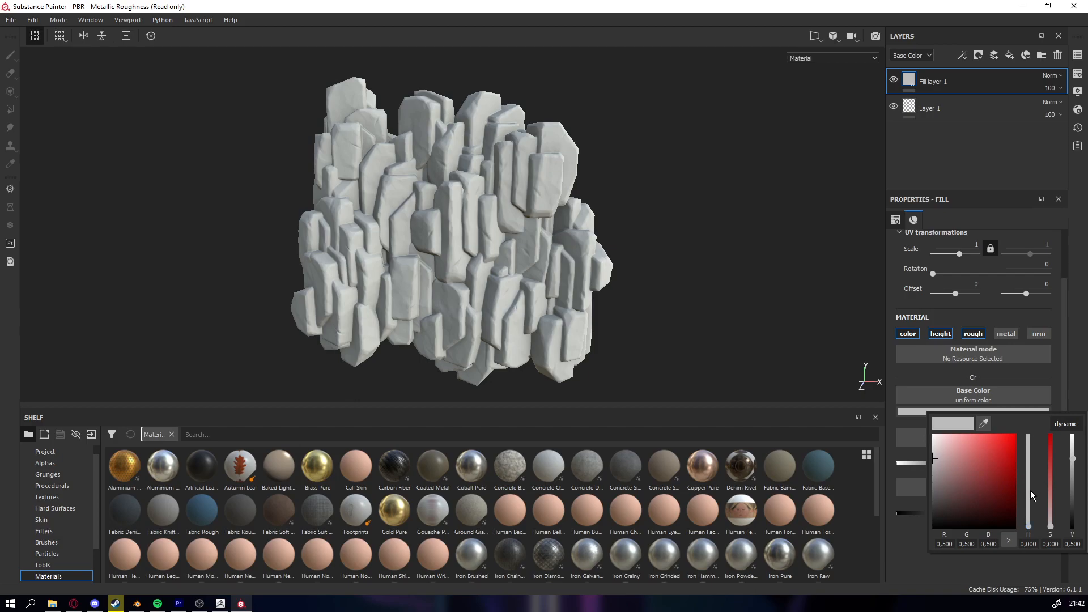
pyautogui.moveTo(1027, 488); pyautogui.dragTo(1028, 475)
pyautogui.click(946, 487)
pyautogui.moveTo(946, 487); pyautogui.dragTo(937, 488)
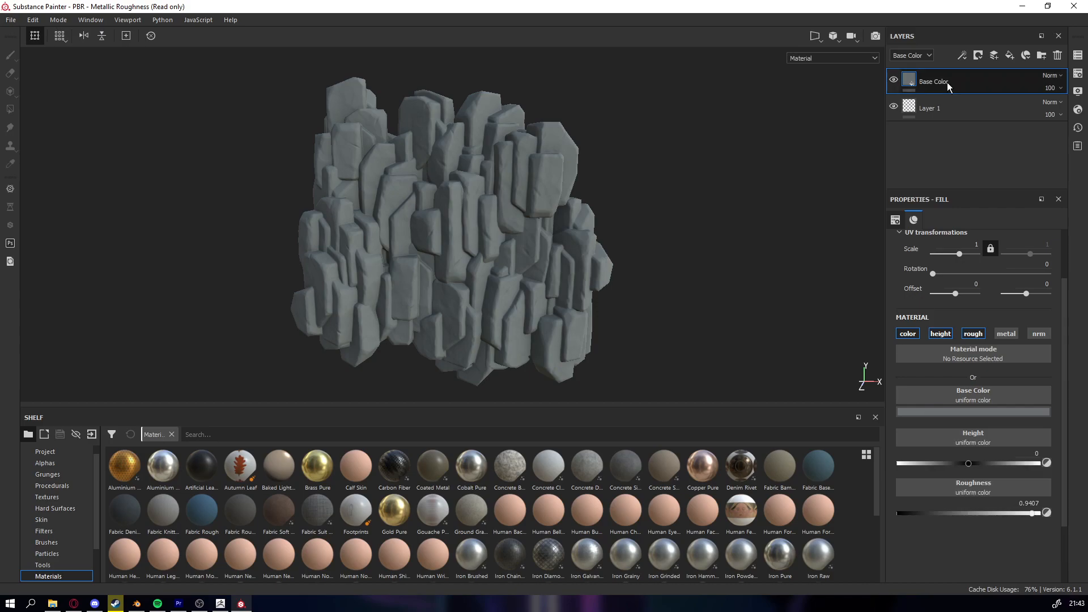
# Duplicate the Base Color layer, name the copy AO, and give it a black mask
pyautogui.hotkey('ctrl', 'd')
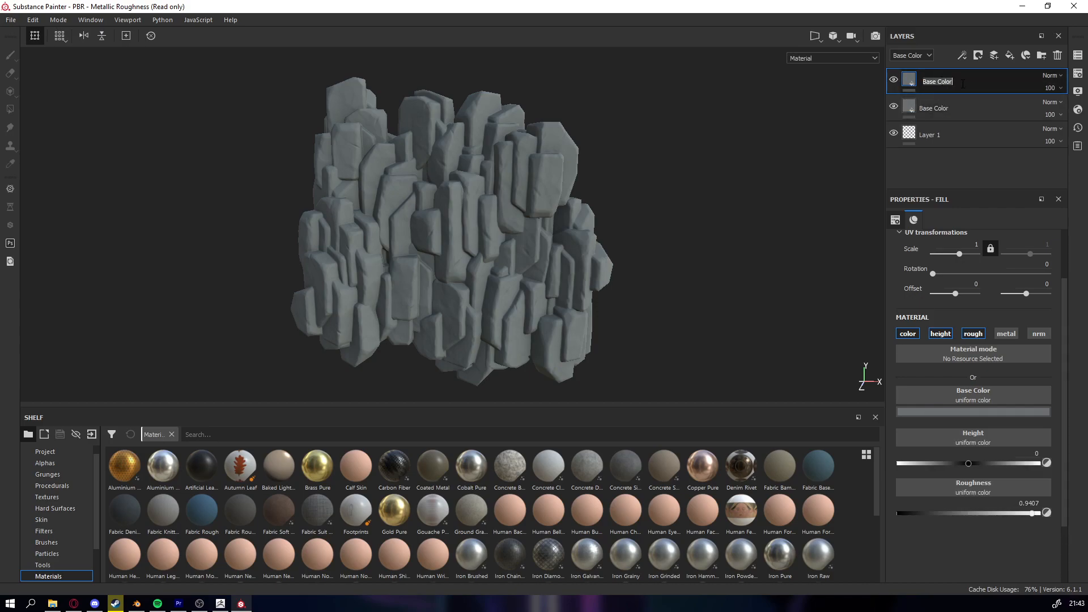
pyautogui.write('AO')
pyautogui.press('Return')
pyautogui.rightClick(916, 80)
pyautogui.click(934, 97)
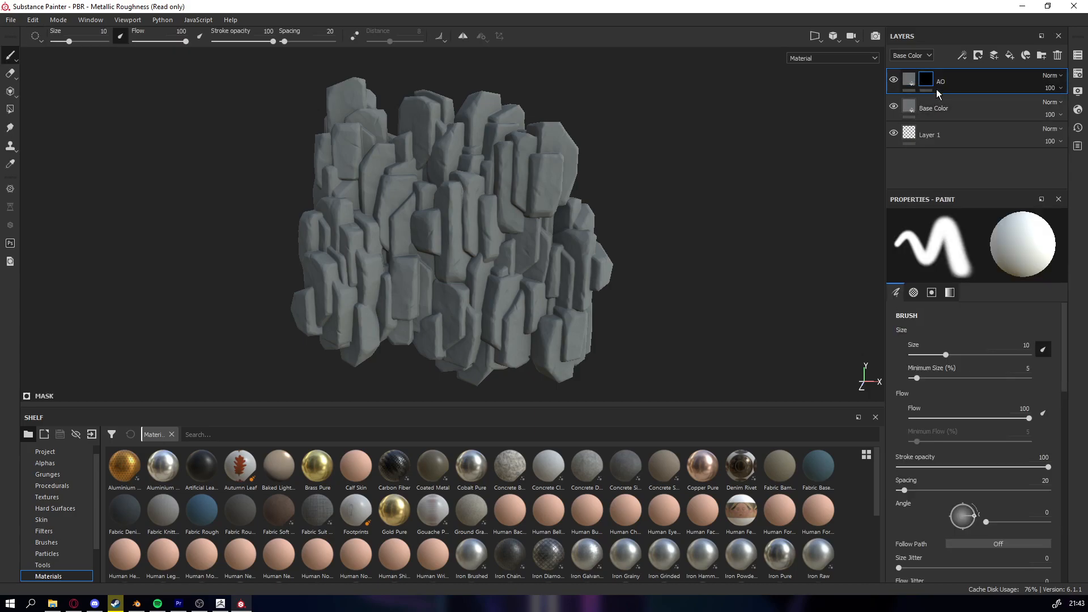
# Add an Ambient Occlusion generator to the AO layer's mask and recolour the layer's fill a saturated dark blue
pyautogui.rightClick(925, 83)
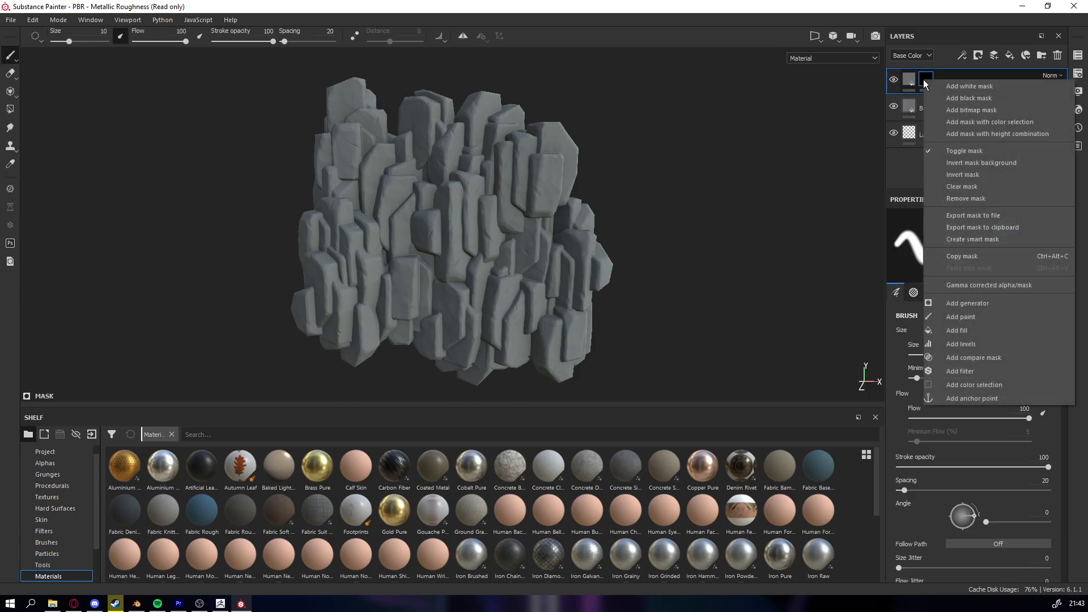
pyautogui.click(973, 303)
pyautogui.click(963, 238)
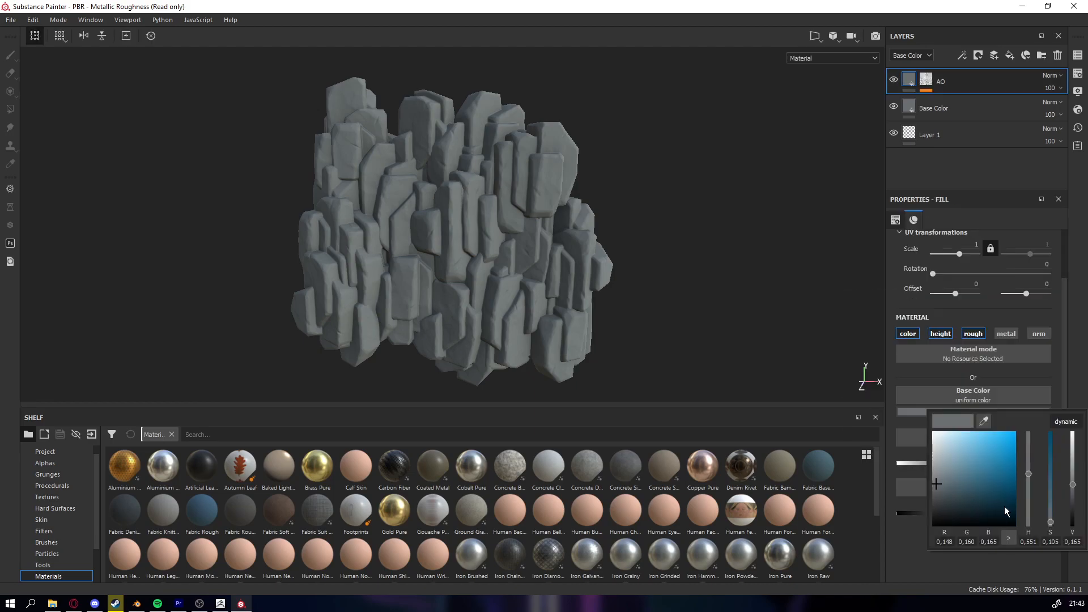
pyautogui.click(1004, 508)
pyautogui.moveTo(1004, 508); pyautogui.dragTo(1002, 508)
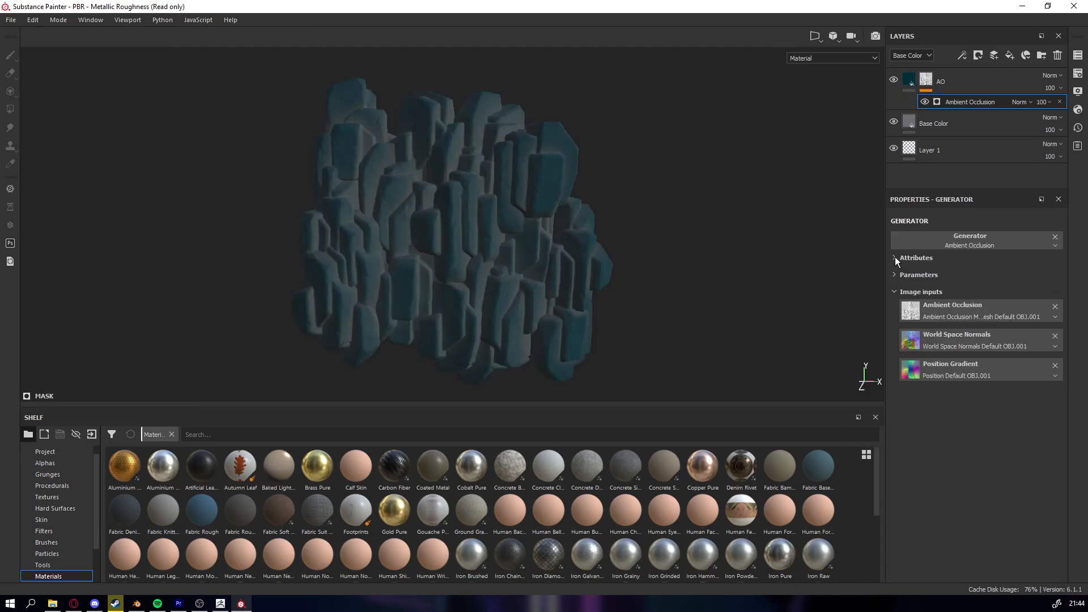
# Globally invert the AO layer's mask generator and set the layer's blending mode to Multiply
pyautogui.click(895, 274)
pyautogui.click(980, 288)
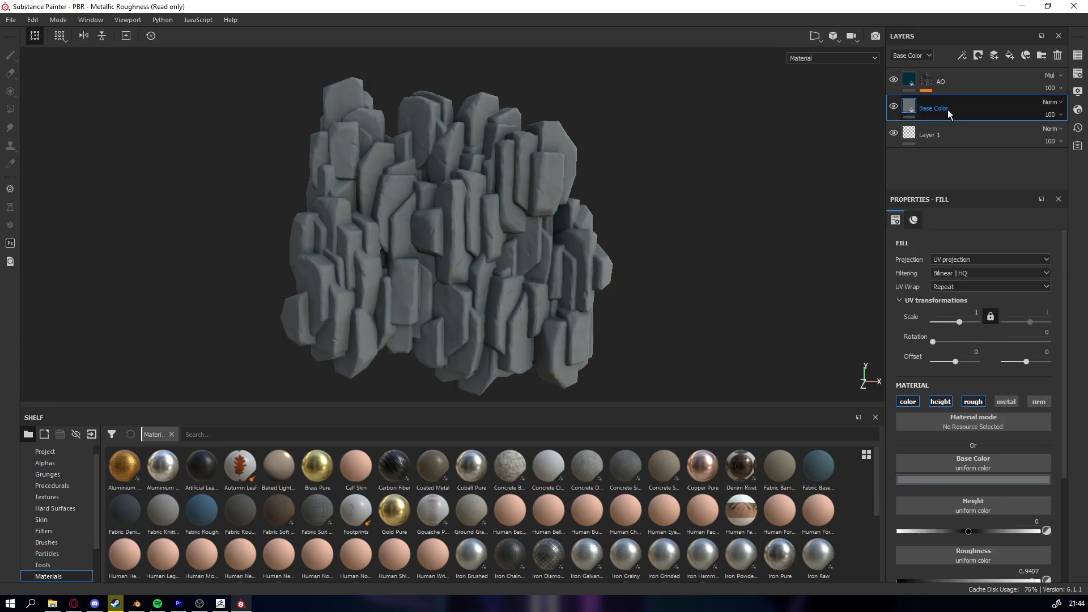
# Duplicate the Base Color layer, move the copy above the AO layer, and give it a black mask
pyautogui.hotkey('ctrl', 'd')
pyautogui.moveTo(936, 109); pyautogui.dragTo(929, 74)
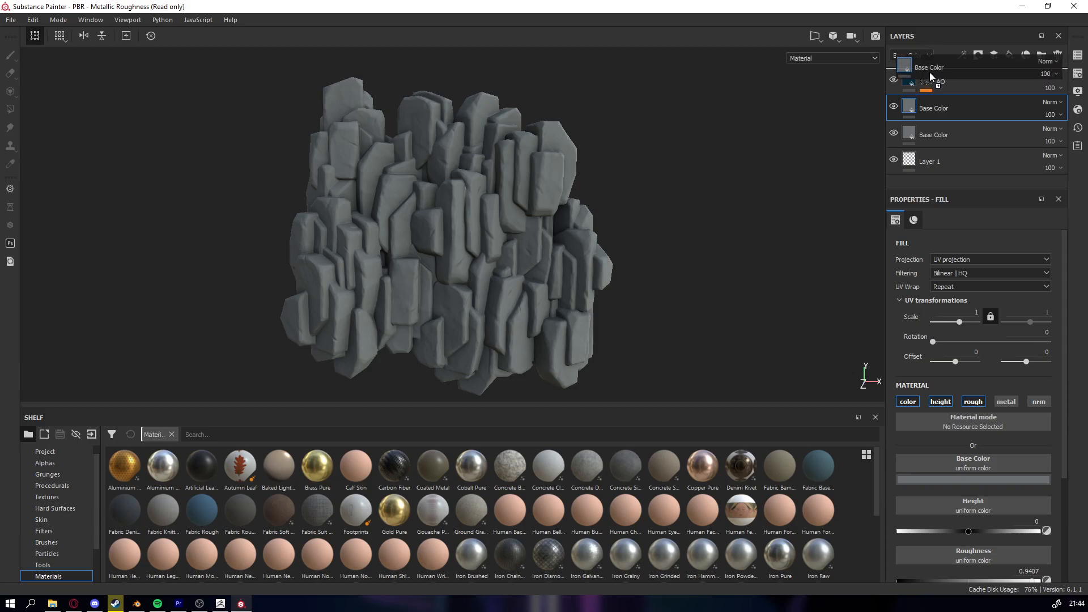
pyautogui.rightClick(916, 77)
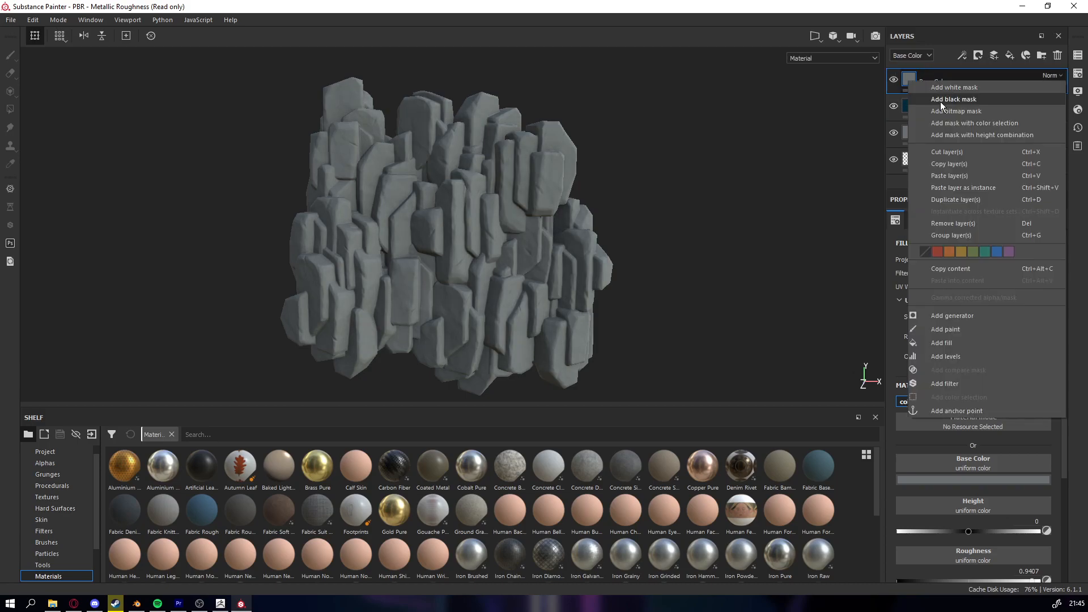
pyautogui.click(940, 100)
# Add a Curvature generator to the top layer's mask, and rename the layer Curvature with a blue fill (R 0.010, G 0.135, B 0.190)
pyautogui.rightClick(925, 79)
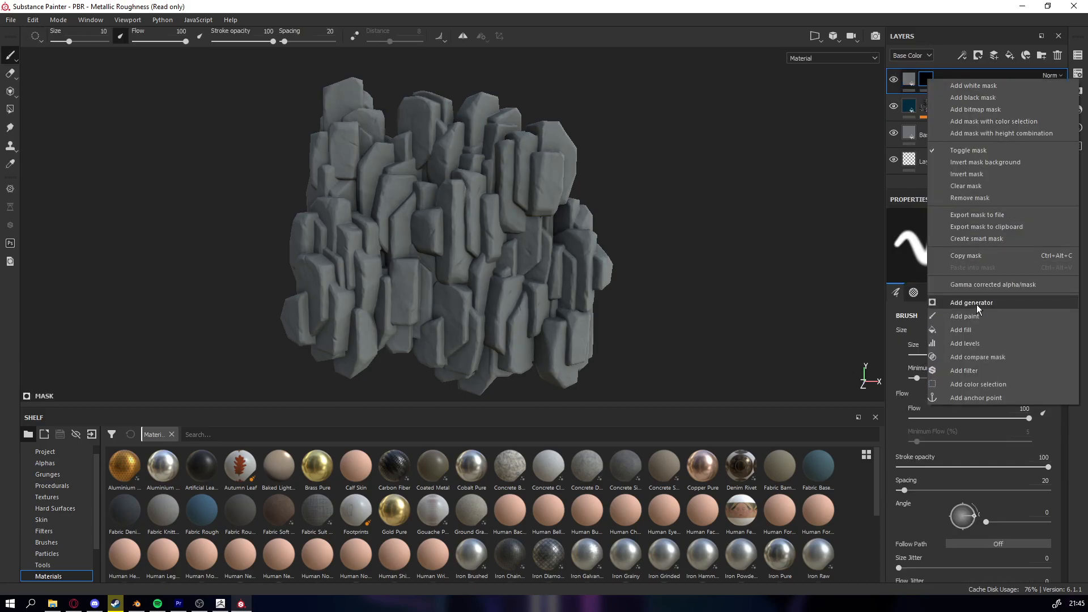
pyautogui.click(977, 304)
pyautogui.click(971, 237)
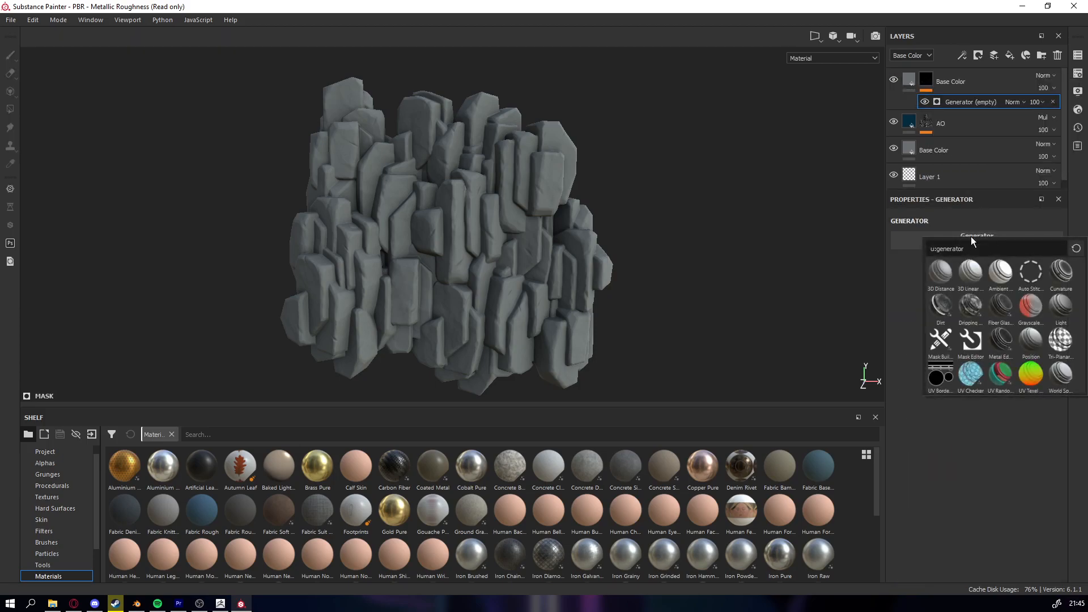
pyautogui.click(1062, 273)
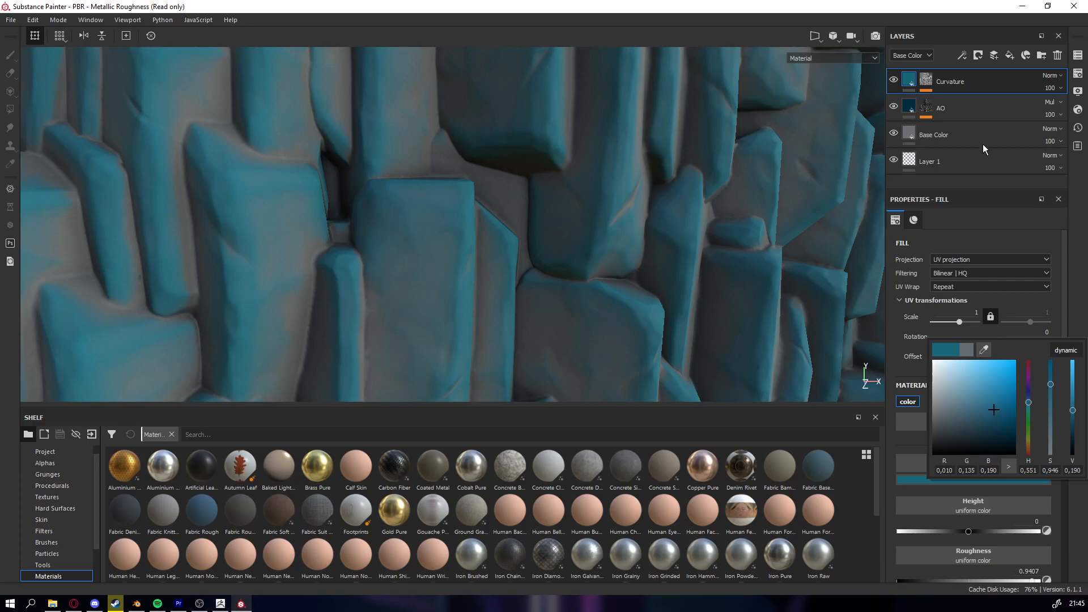
# Set the Curvature generator's Global Blur to 0.52 and Global Balance to 0.12 to restrict the blue to the rock edges
pyautogui.click(926, 79)
pyautogui.click(955, 99)
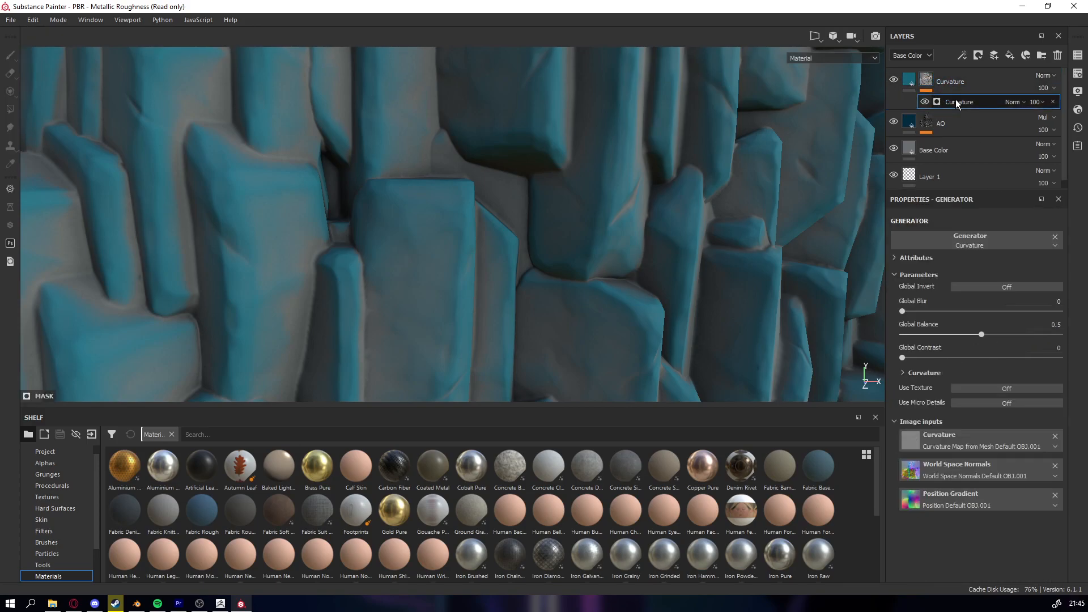
pyautogui.moveTo(902, 312); pyautogui.dragTo(917, 313)
pyautogui.moveTo(980, 334); pyautogui.dragTo(899, 335)
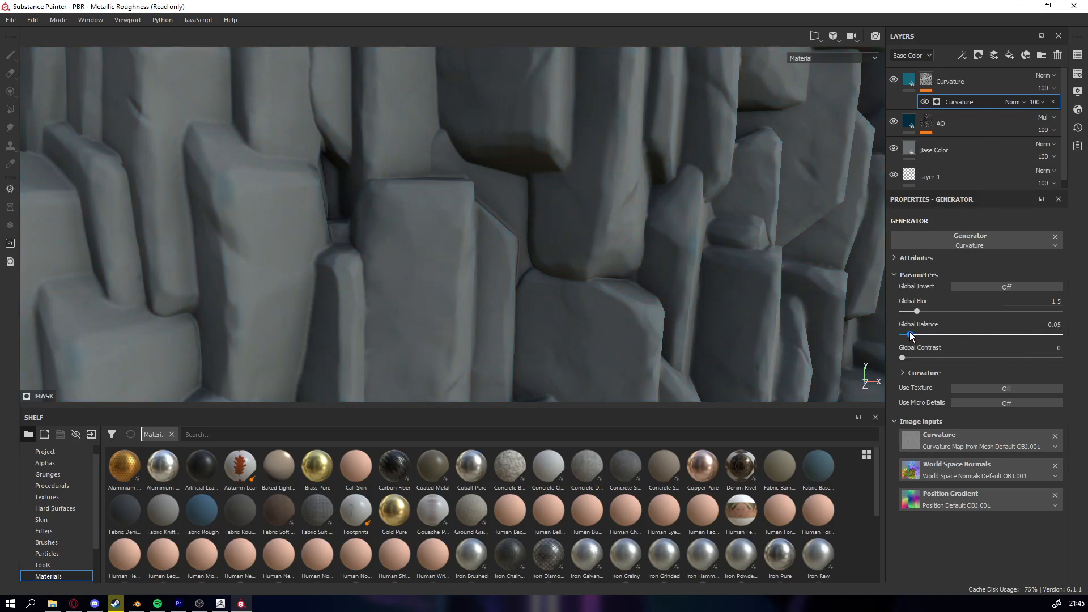
pyautogui.moveTo(920, 334); pyautogui.dragTo(914, 316)
pyautogui.moveTo(926, 335); pyautogui.dragTo(937, 334)
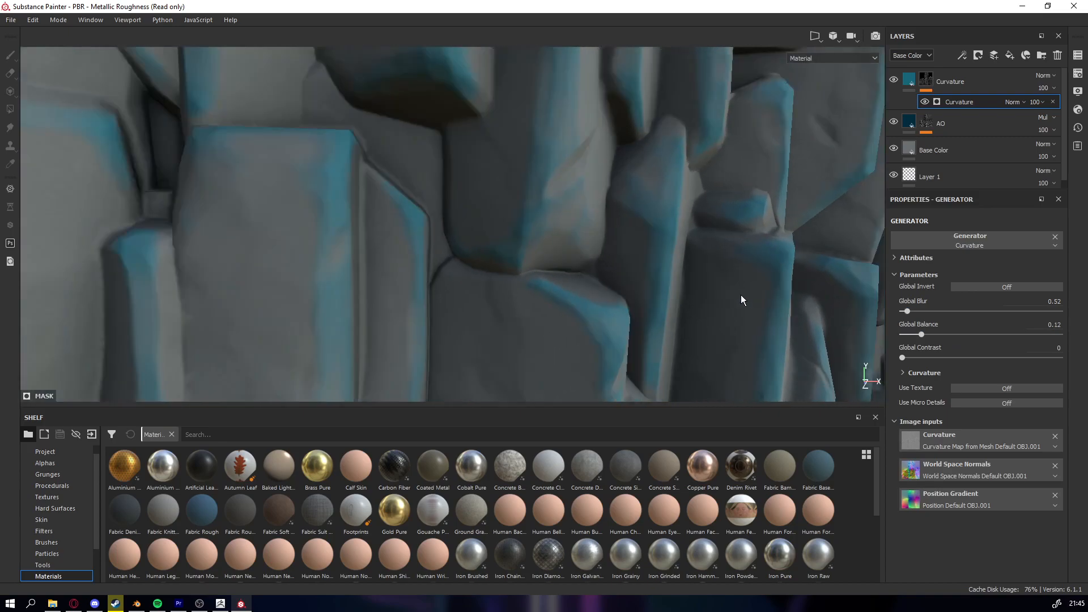
# Recolor the Curvature layer's fill by sampling the grey of the Base Color layer
pyautogui.scroll(-6, 741, 296)
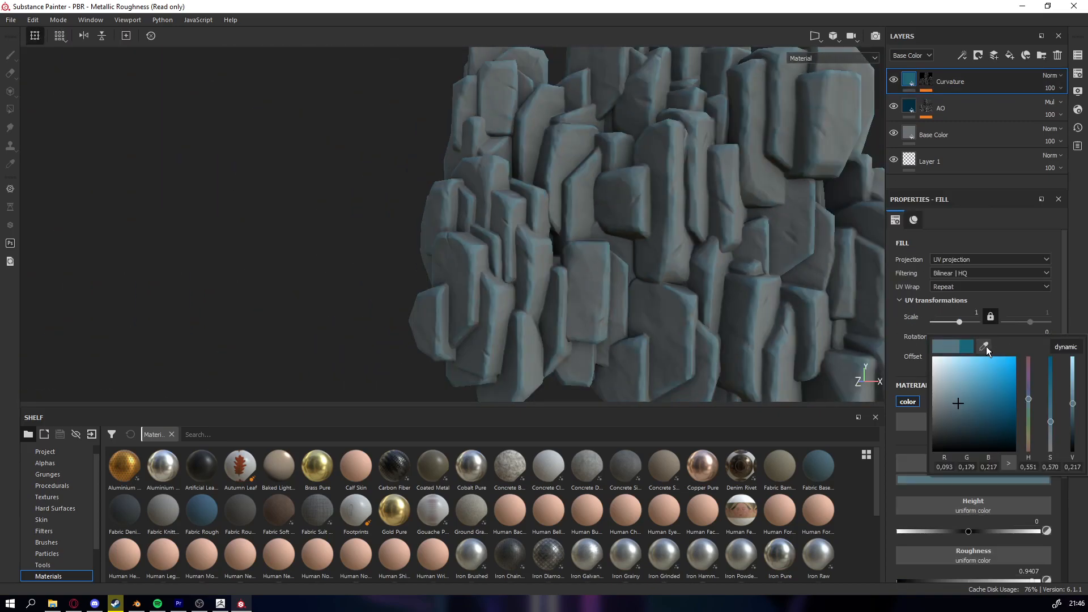
pyautogui.moveTo(986, 346); pyautogui.dragTo(915, 128)
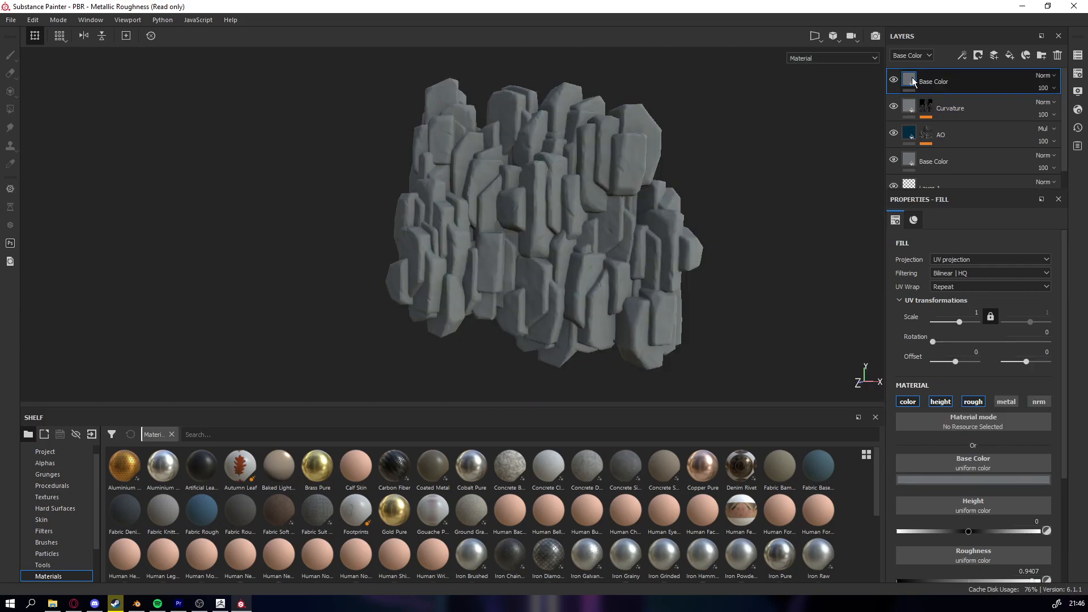
# Give the topmost Base Color copy a black mask with a Clouds 2 fill, and set the fill's UV scale to 5.52
pyautogui.rightClick(914, 79)
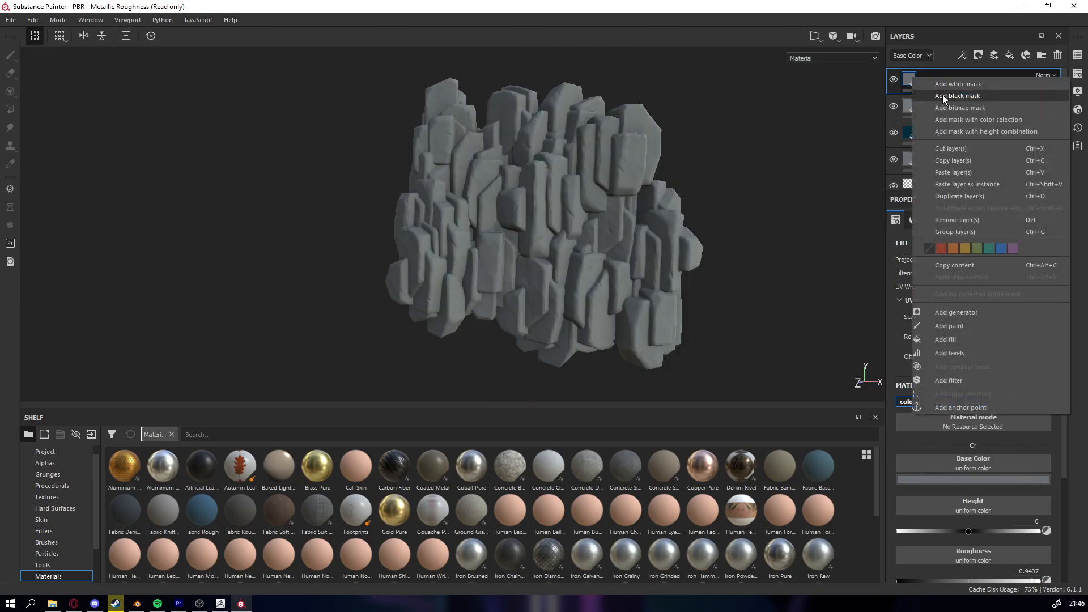
pyautogui.click(927, 84)
pyautogui.rightClick(929, 83)
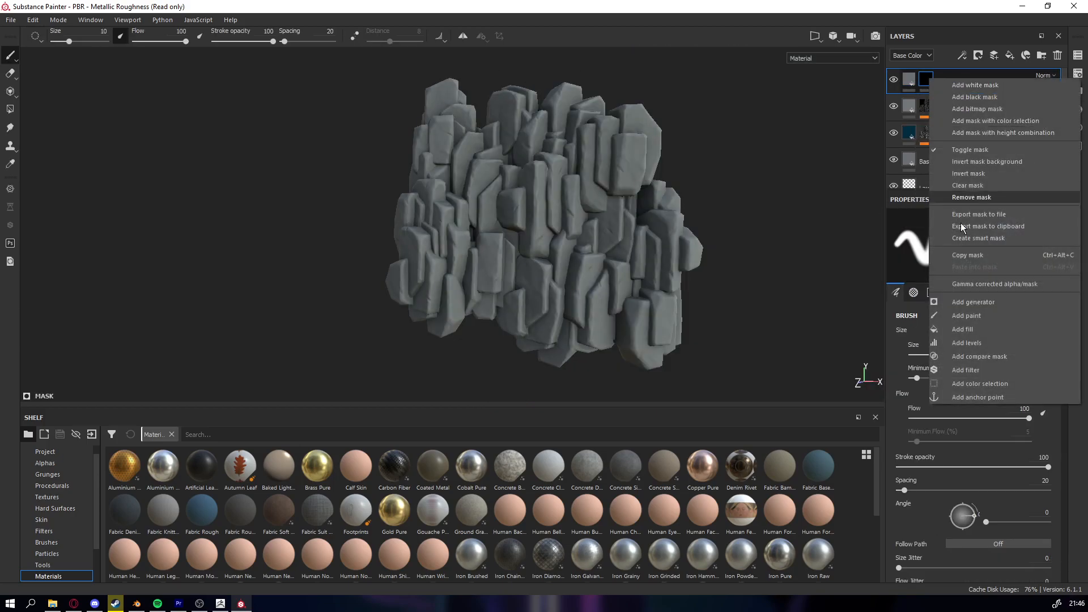
pyautogui.click(977, 333)
pyautogui.click(971, 402)
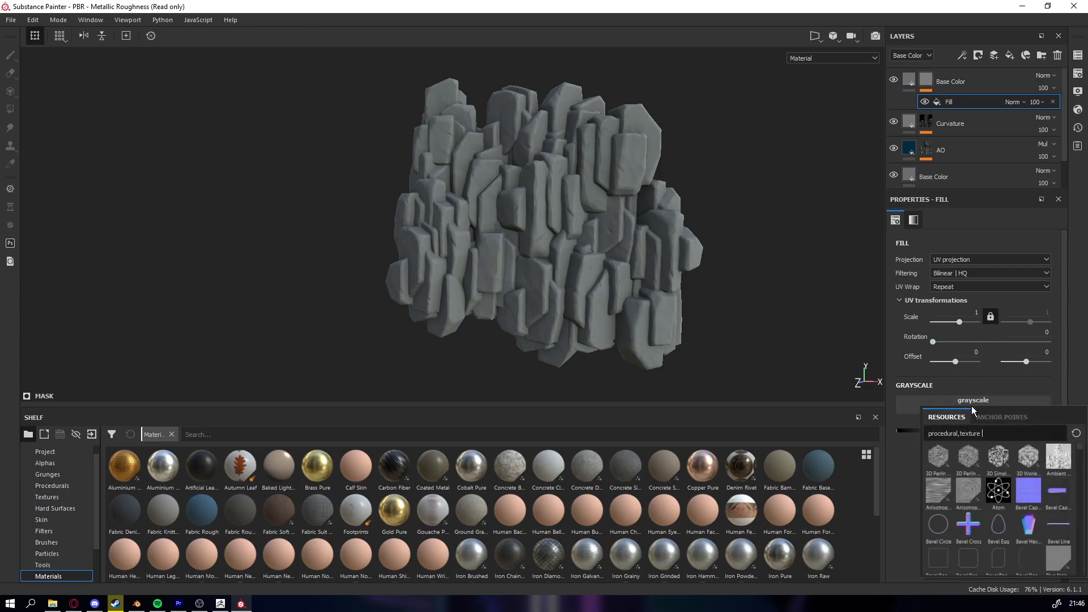
pyautogui.write('clouds')
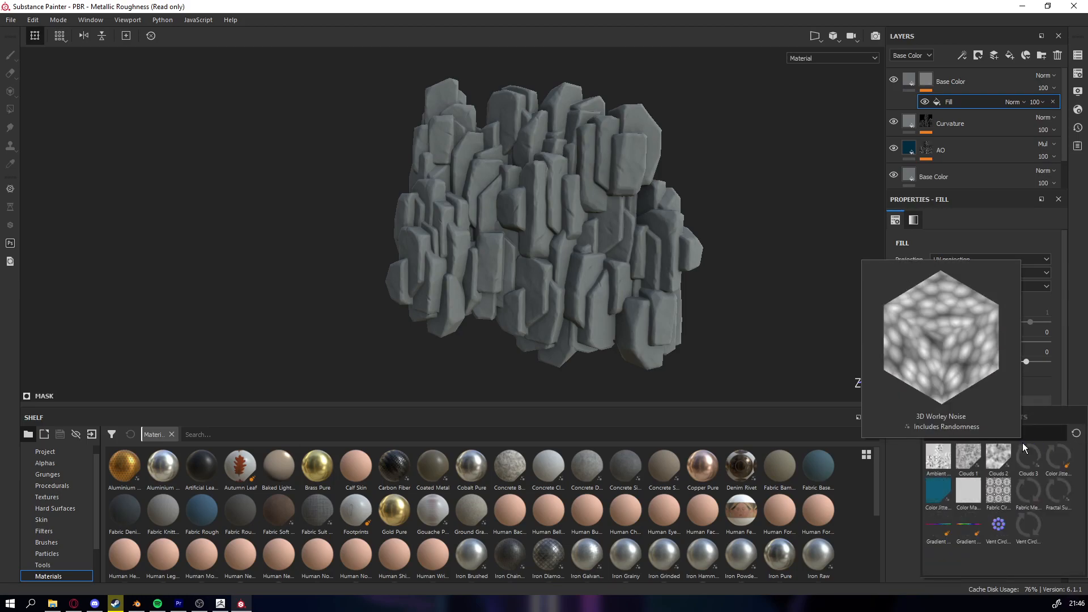
pyautogui.click(968, 459)
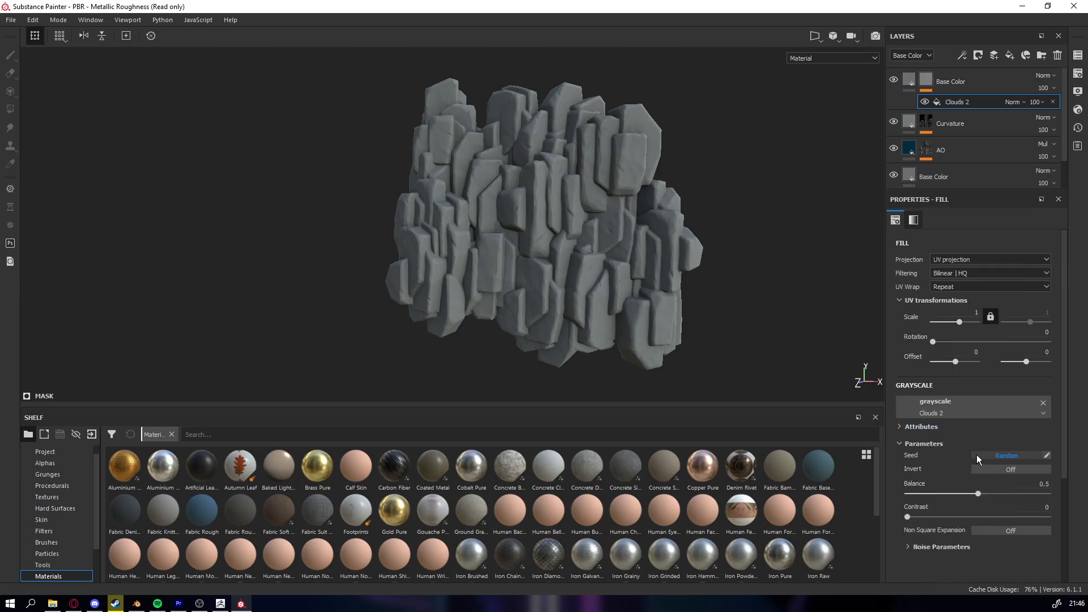
pyautogui.moveTo(961, 327); pyautogui.dragTo(963, 329)
# Set the Variation layer's blending mode to Multiply and lower its opacity to 30
pyautogui.click(1042, 75)
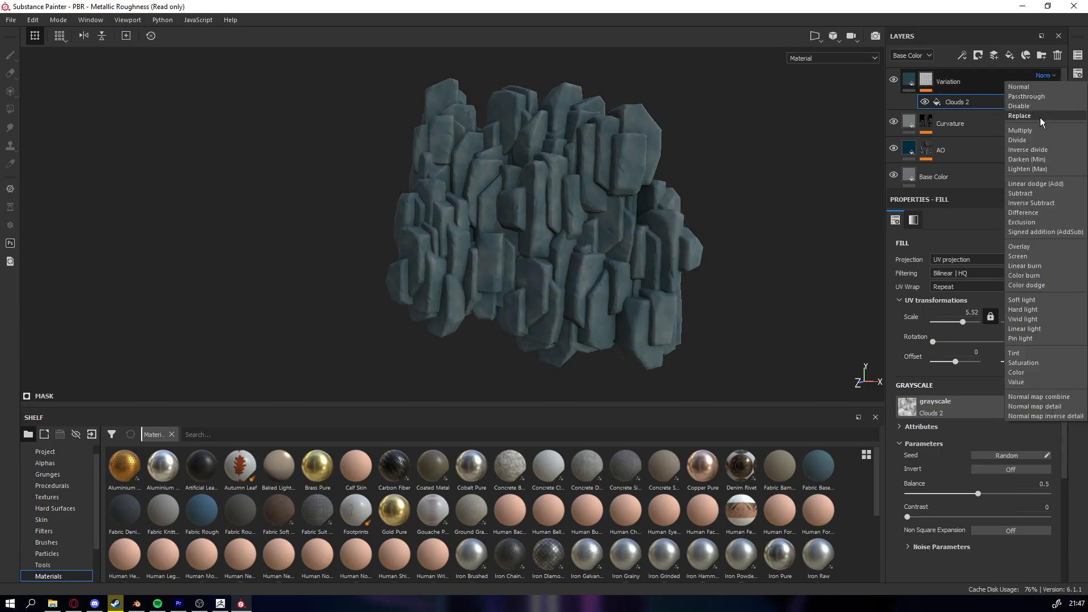
pyautogui.click(1033, 131)
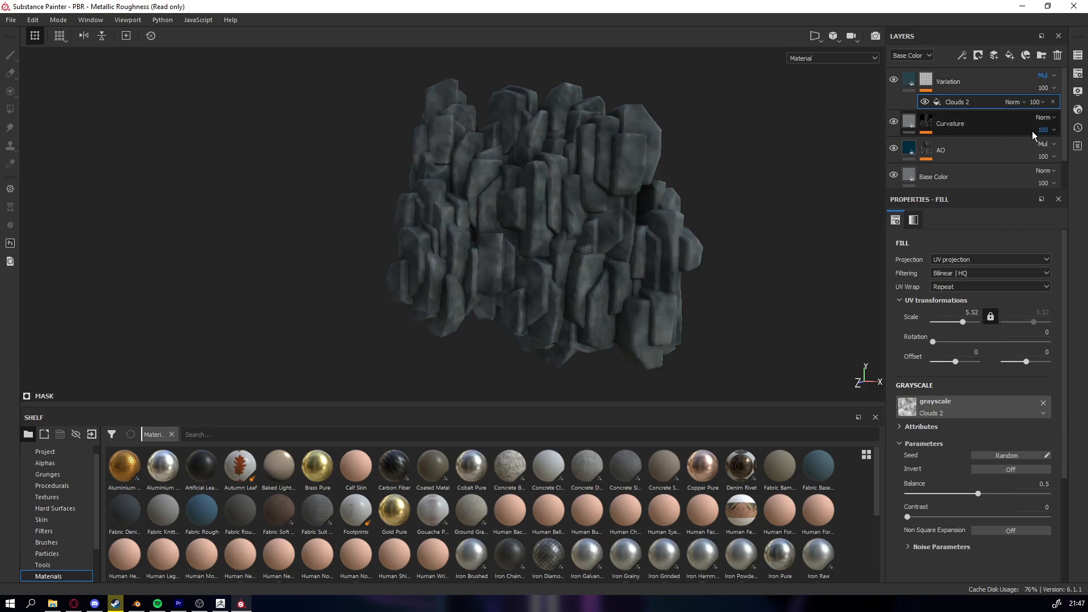
pyautogui.click(1047, 102)
pyautogui.moveTo(1070, 111); pyautogui.dragTo(1072, 114)
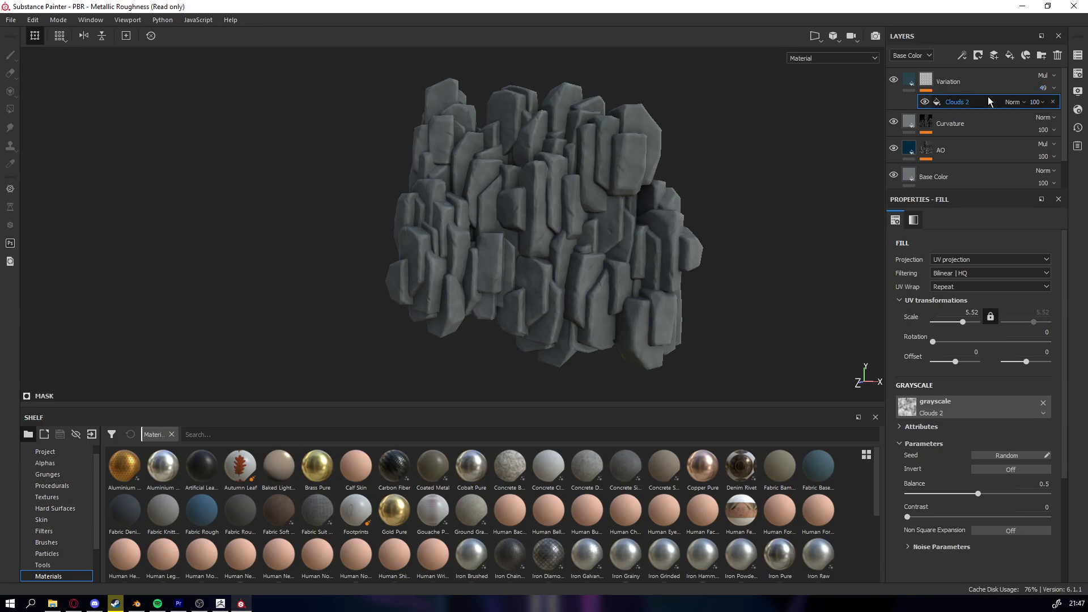
pyautogui.click(989, 83)
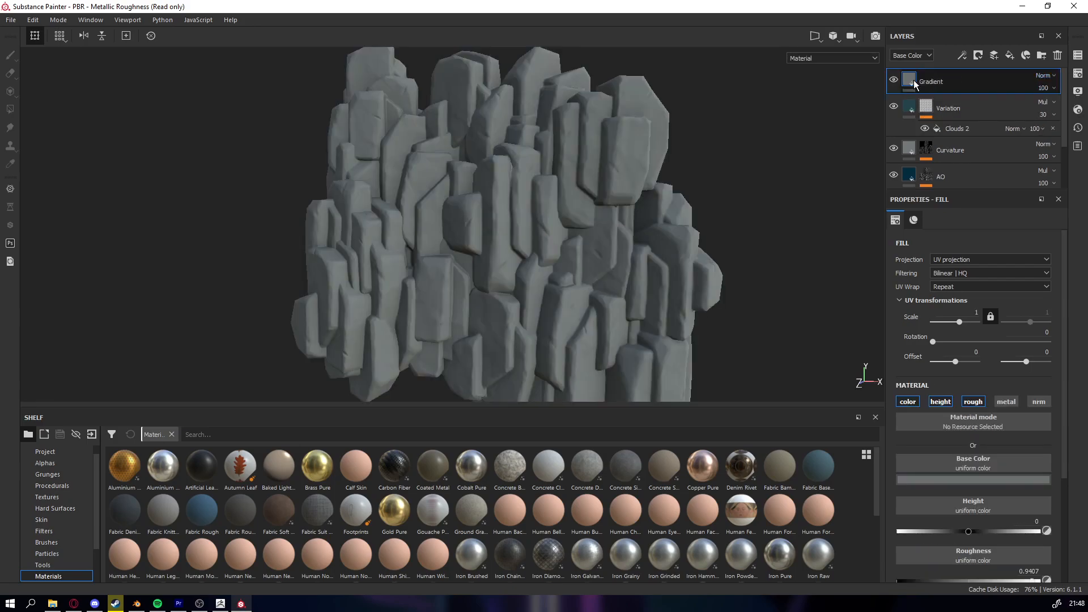
# Give the Gradient layer a black mask and add a Position generator to that mask
pyautogui.rightClick(913, 80)
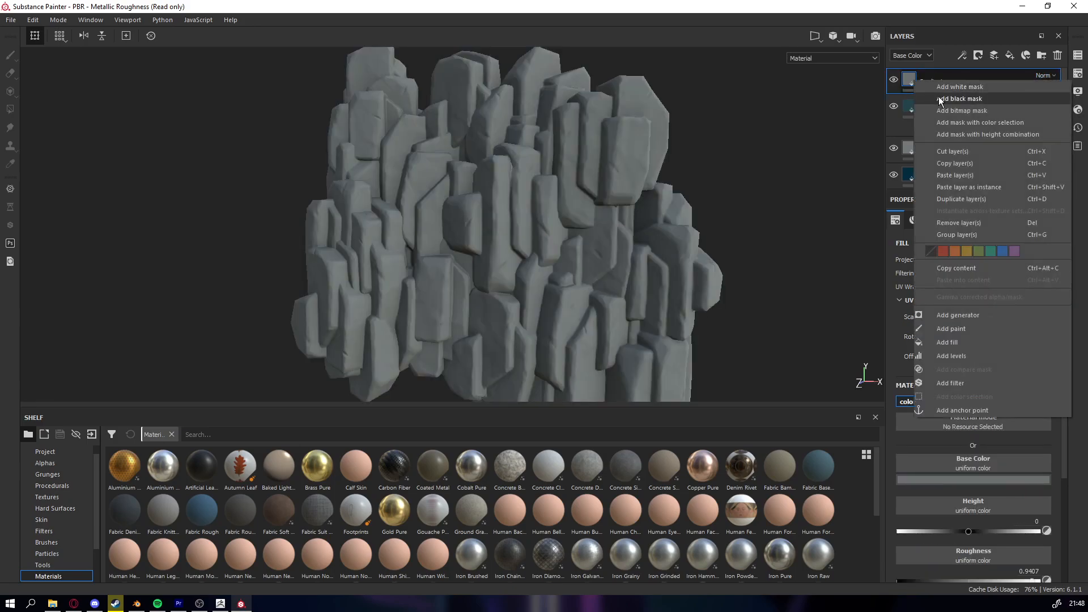
pyautogui.click(938, 97)
pyautogui.rightClick(927, 77)
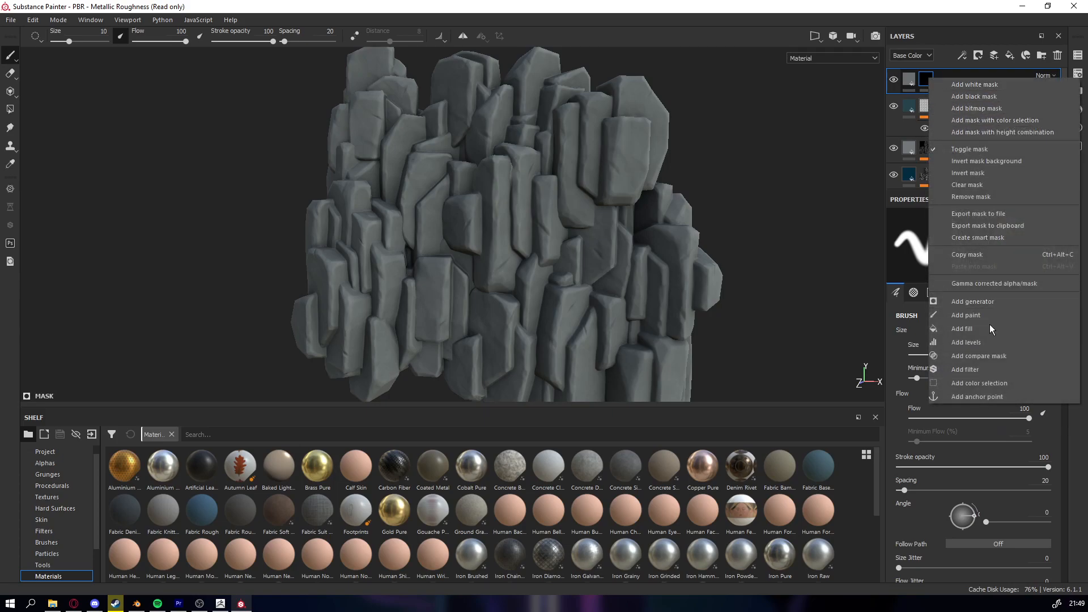
pyautogui.click(979, 302)
pyautogui.click(969, 244)
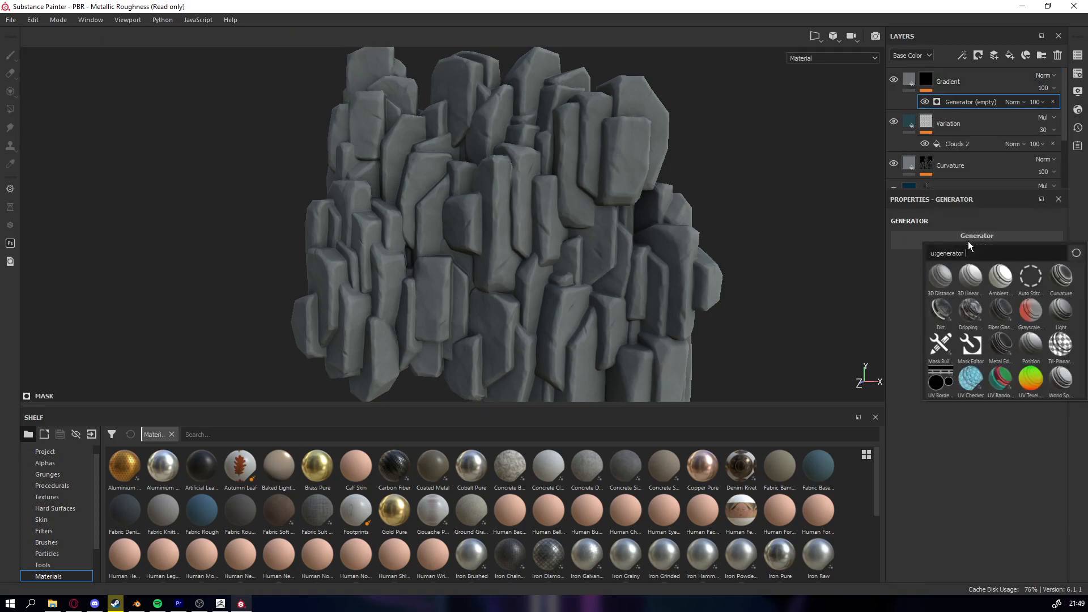
pyautogui.click(1032, 344)
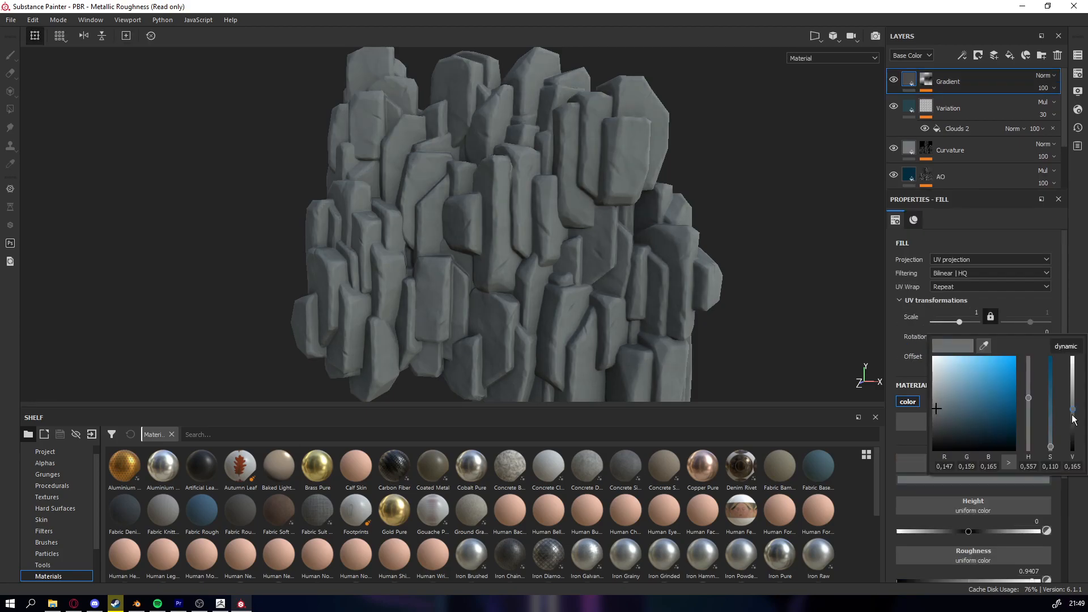
# Darken the Gradient layer's base color and turn on Global Invert for its Position generator
pyautogui.moveTo(1072, 410); pyautogui.dragTo(1072, 431)
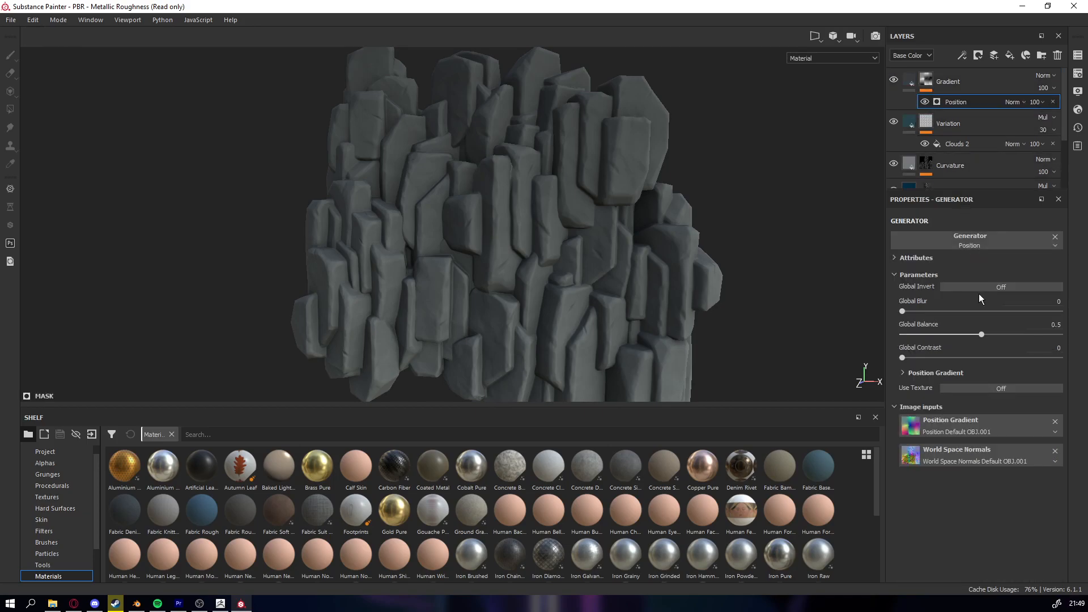
pyautogui.click(976, 286)
pyautogui.keyDown('alt'); pyautogui.moveTo(776, 206); pyautogui.dragTo(295, 130); pyautogui.keyUp('alt')
# Open the texture export settings and choose the Unreal Engine 4 (Packed) output template
pyautogui.click(12, 20)
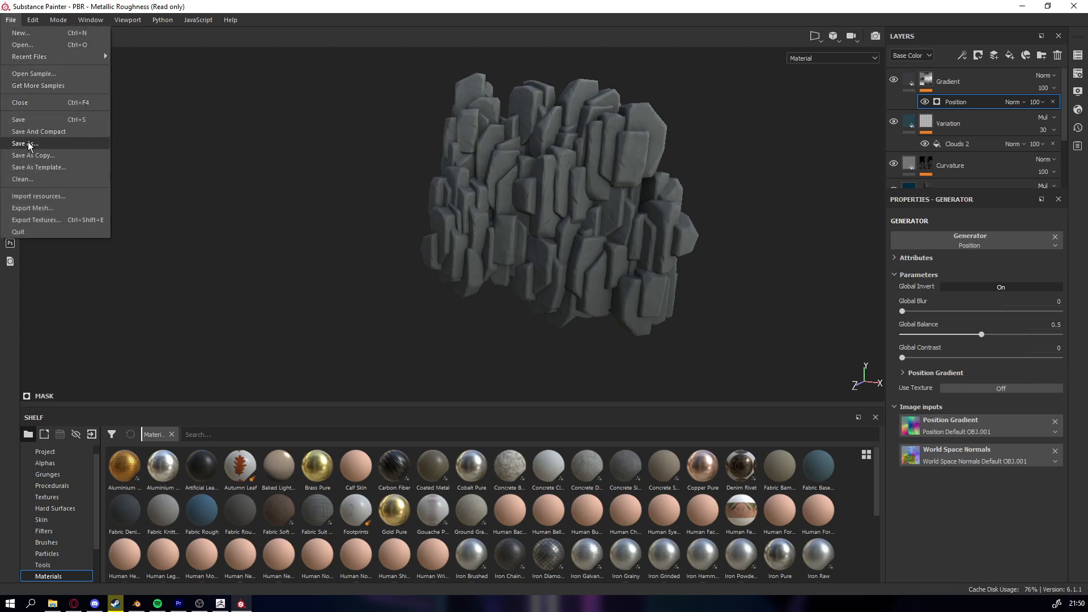
pyautogui.click(55, 219)
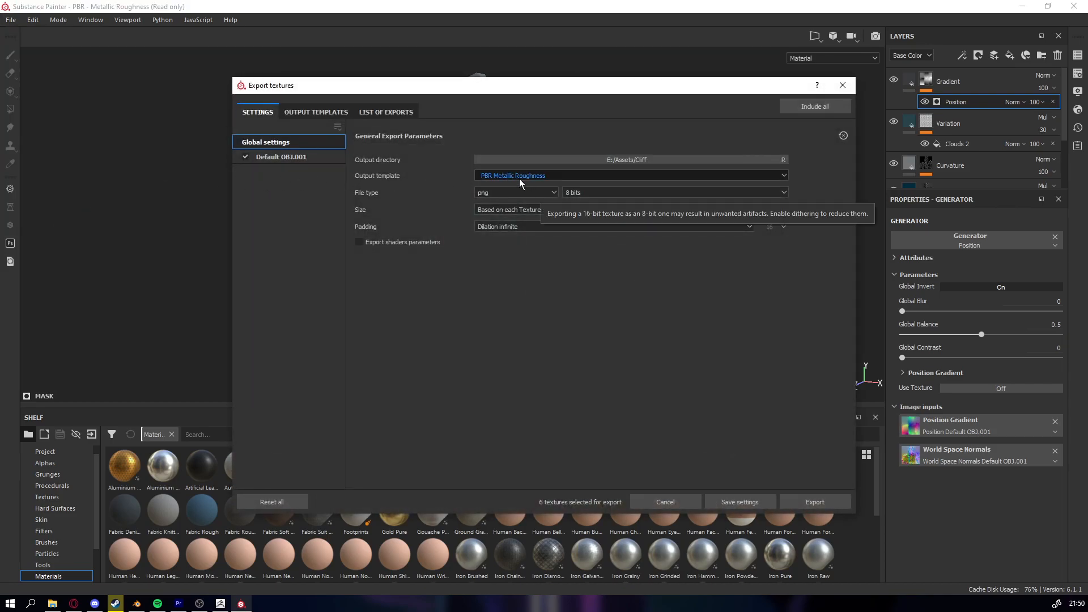
pyautogui.click(519, 177)
pyautogui.scroll(-5, 536, 227)
pyautogui.scroll(3, 534, 227)
pyautogui.scroll(-3, 533, 222)
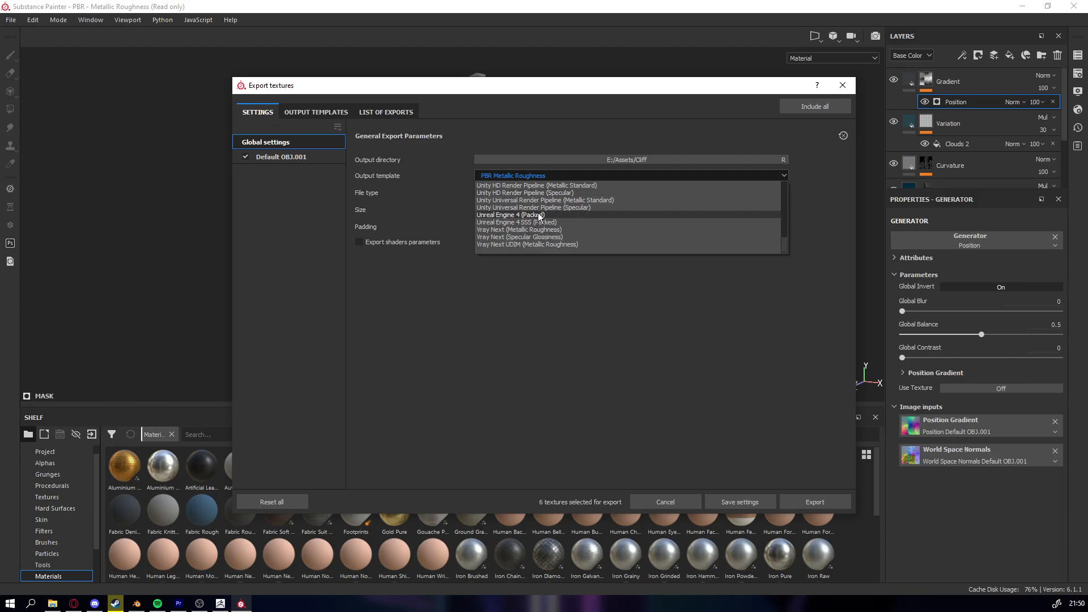
pyautogui.click(534, 215)
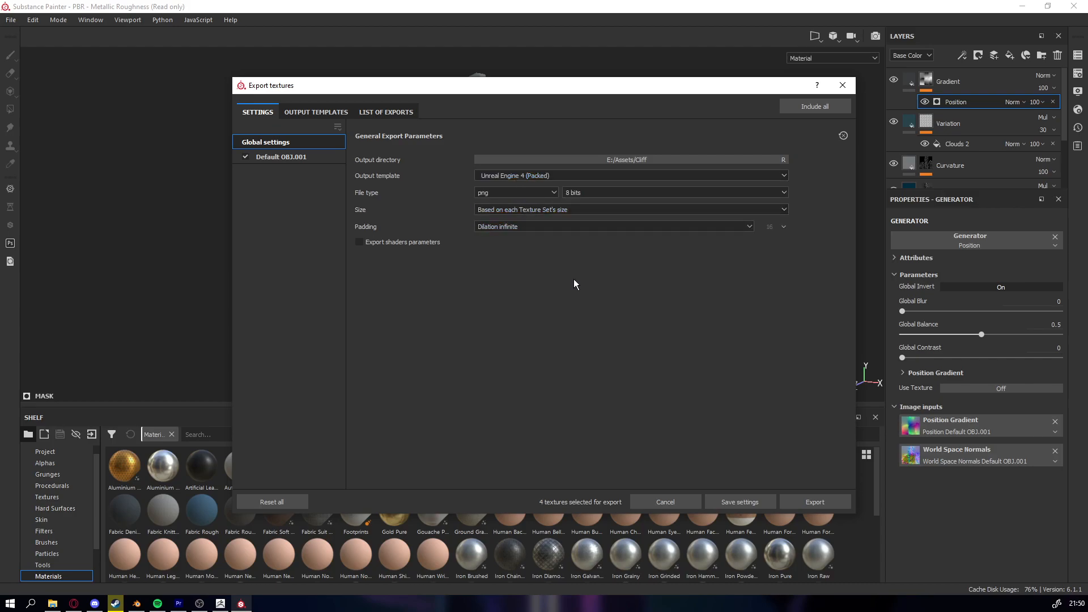
pyautogui.click(553, 177)
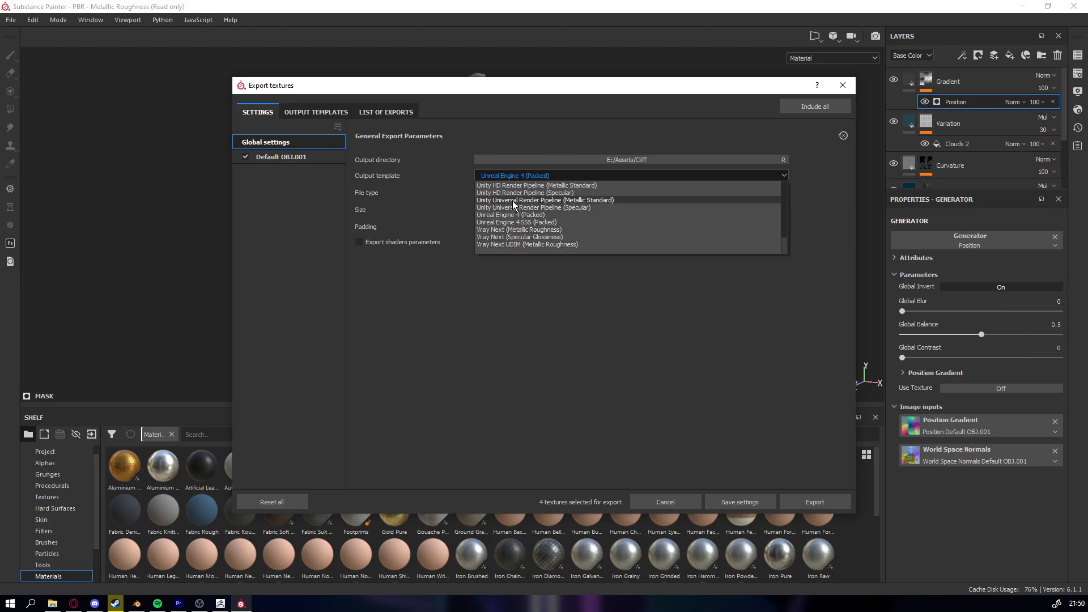
pyautogui.scroll(1, 519, 223)
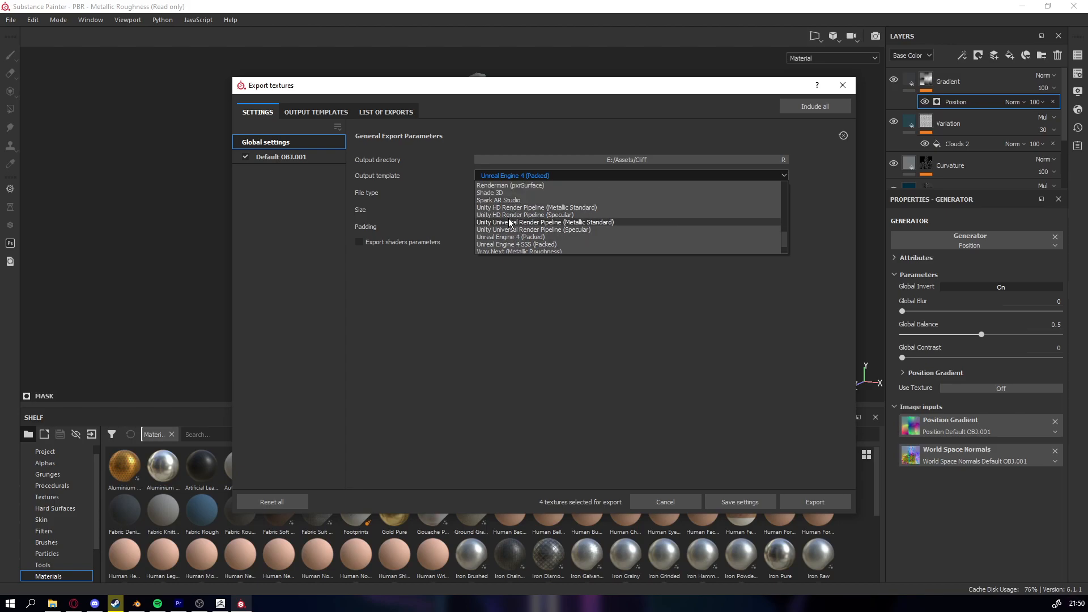
pyautogui.scroll(5, 527, 223)
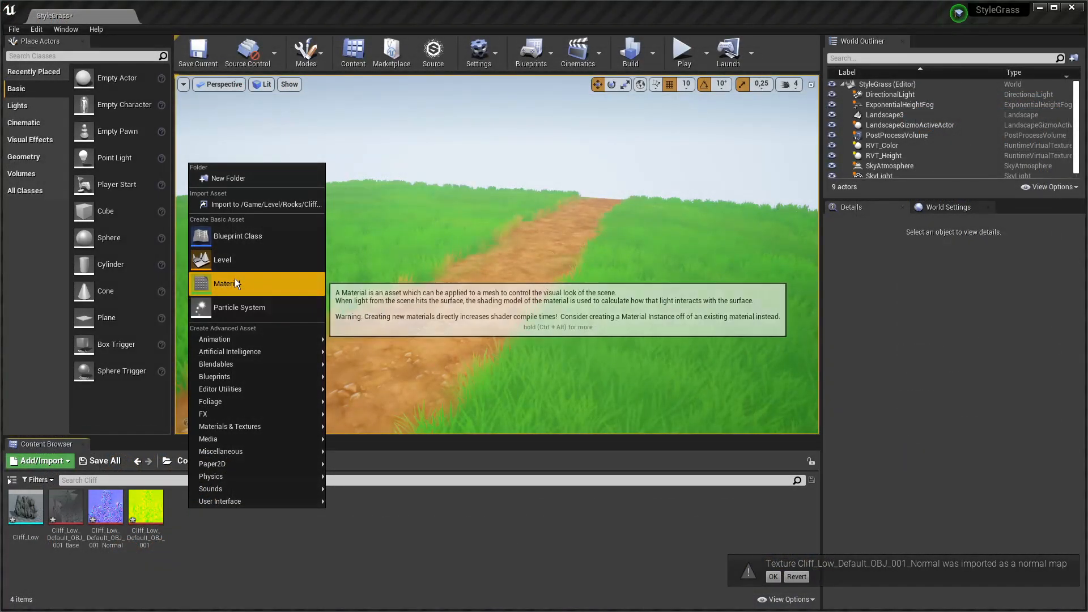
# In Unreal Engine, create the material Cliff_Mat in the Cliff folder and connect its packed texture sample to Roughness
pyautogui.click(255, 284)
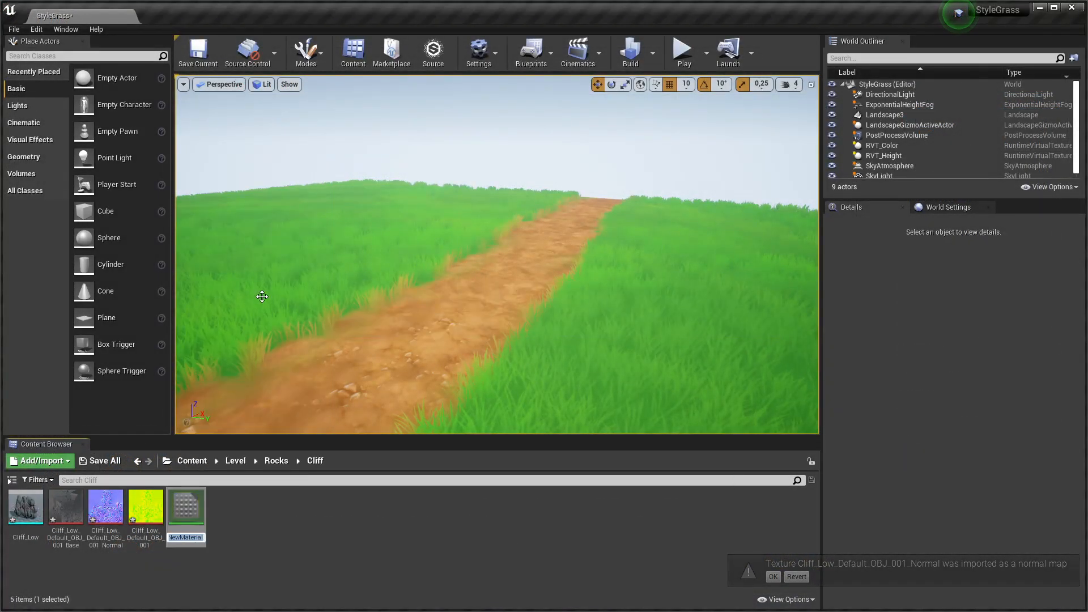
pyautogui.write('Cl')
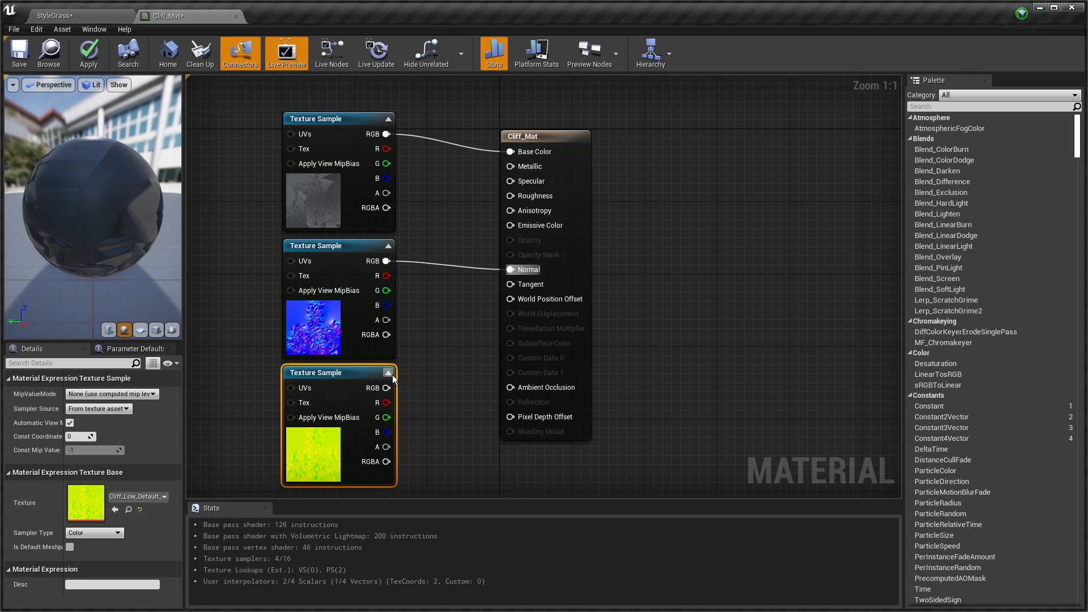
pyautogui.moveTo(378, 404); pyautogui.dragTo(510, 195)
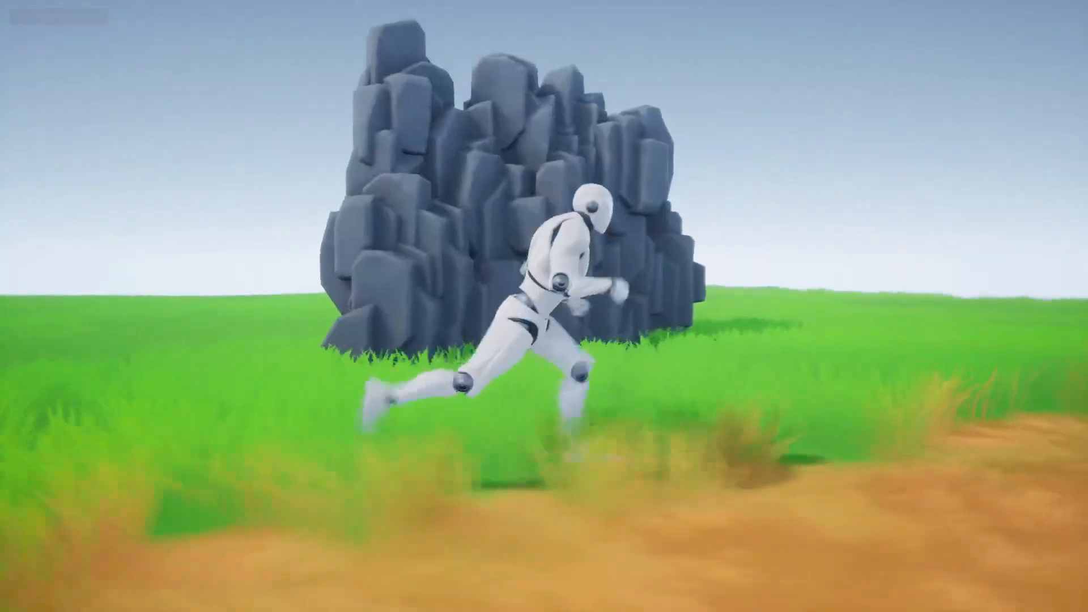